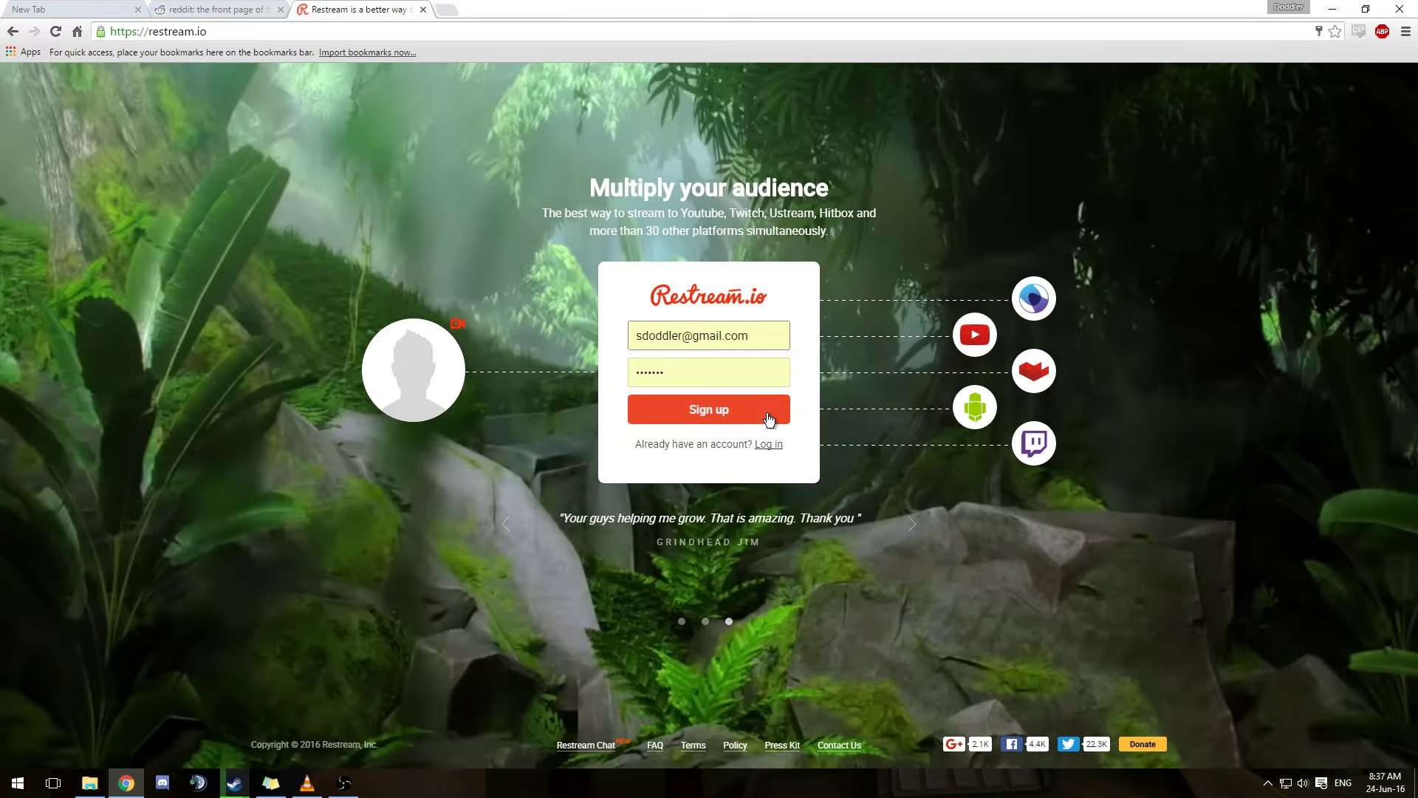
Step: Create the new Restream account from the filled-in e-mail and password sign-up form
left_click(769, 414)
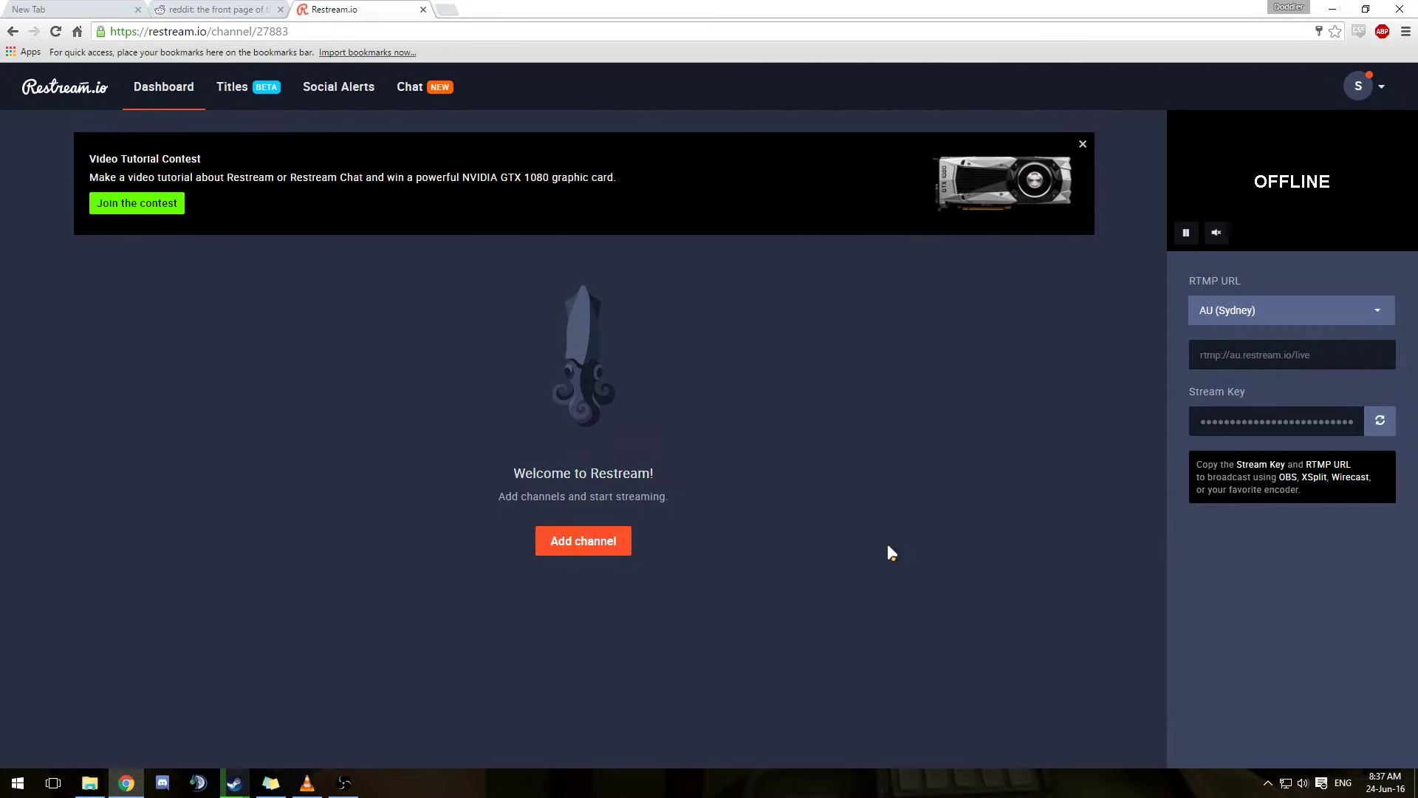
Step: Add a Twitch channel and authorize Restream.io through the Twitch account
left_click(570, 541)
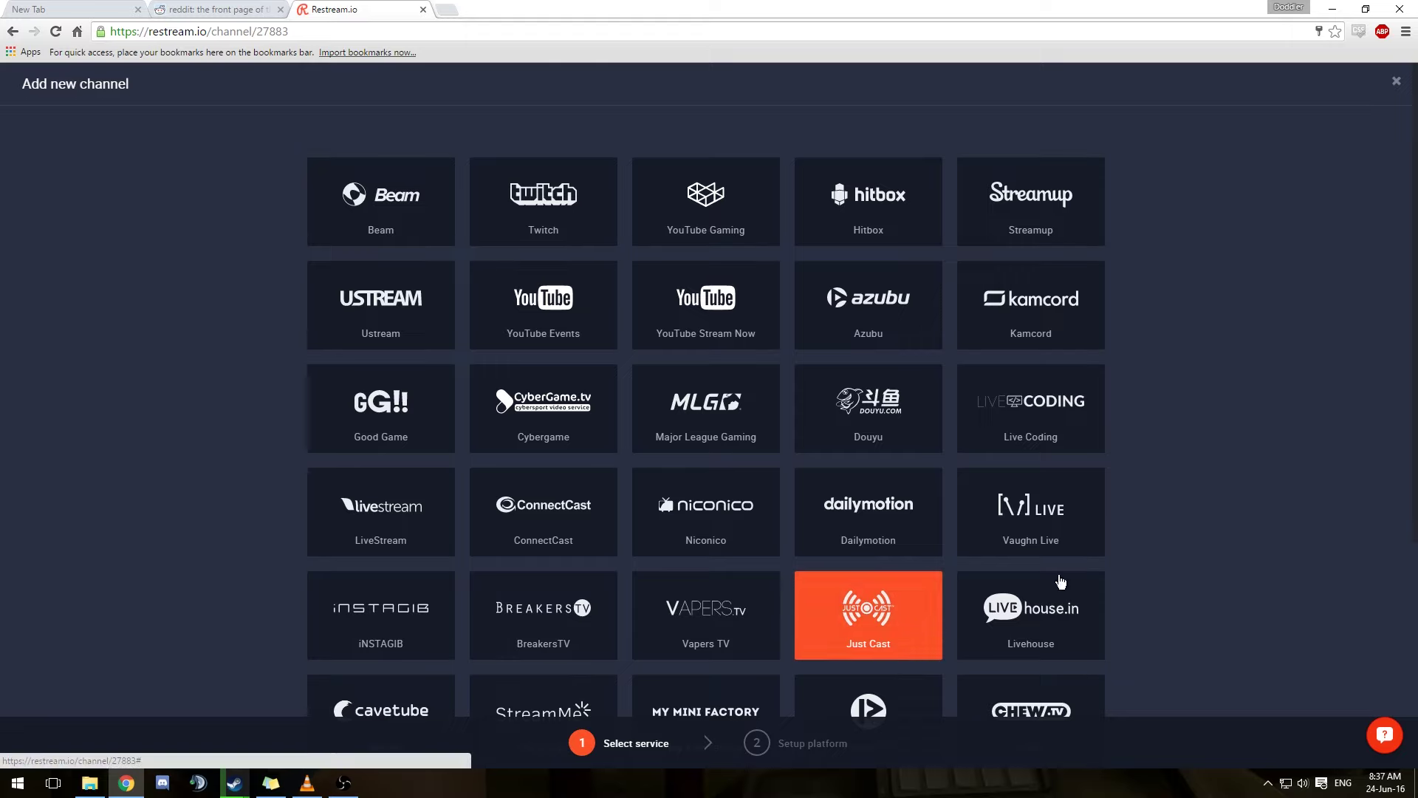
scroll(1186, 509, "down", 3)
scroll(1186, 508, "up", 2)
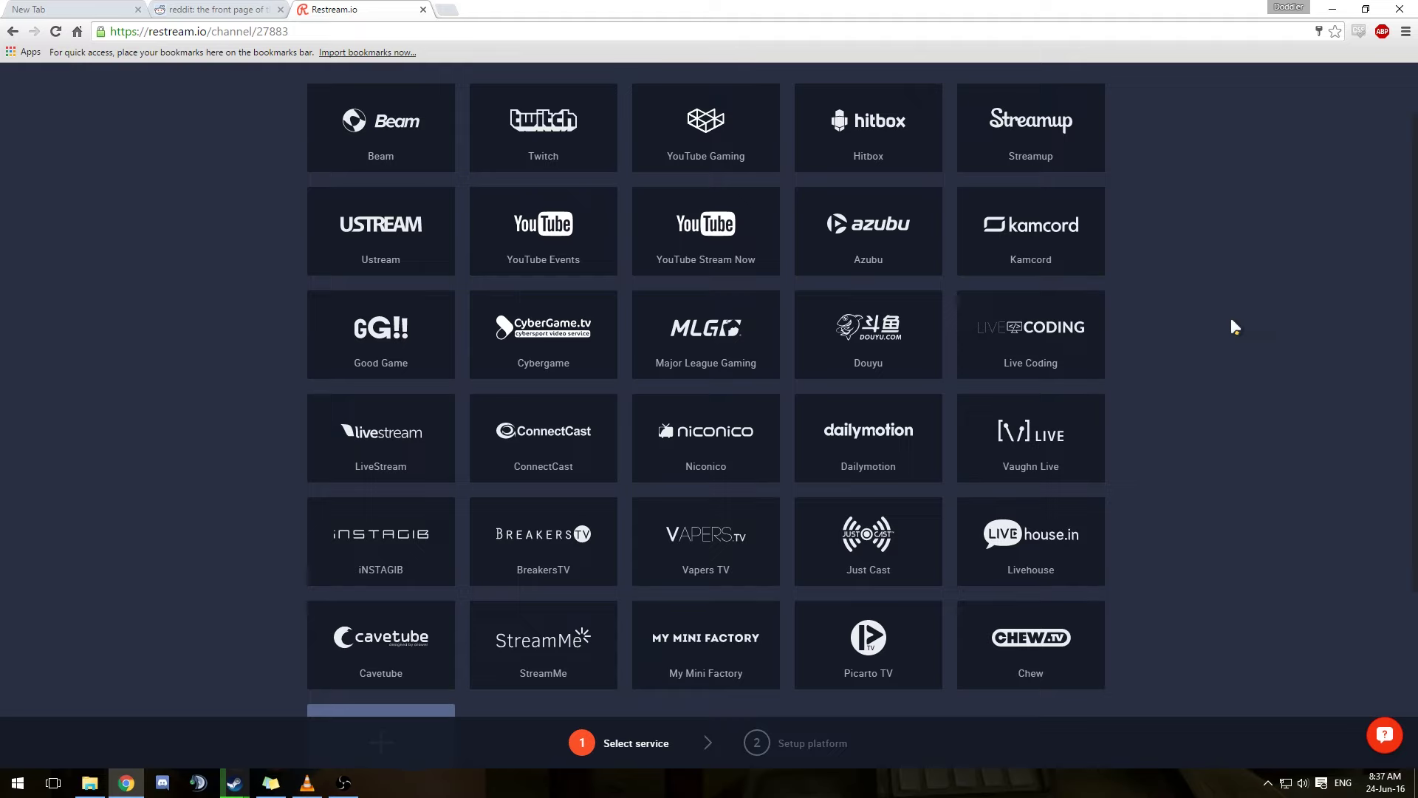
left_click(535, 117)
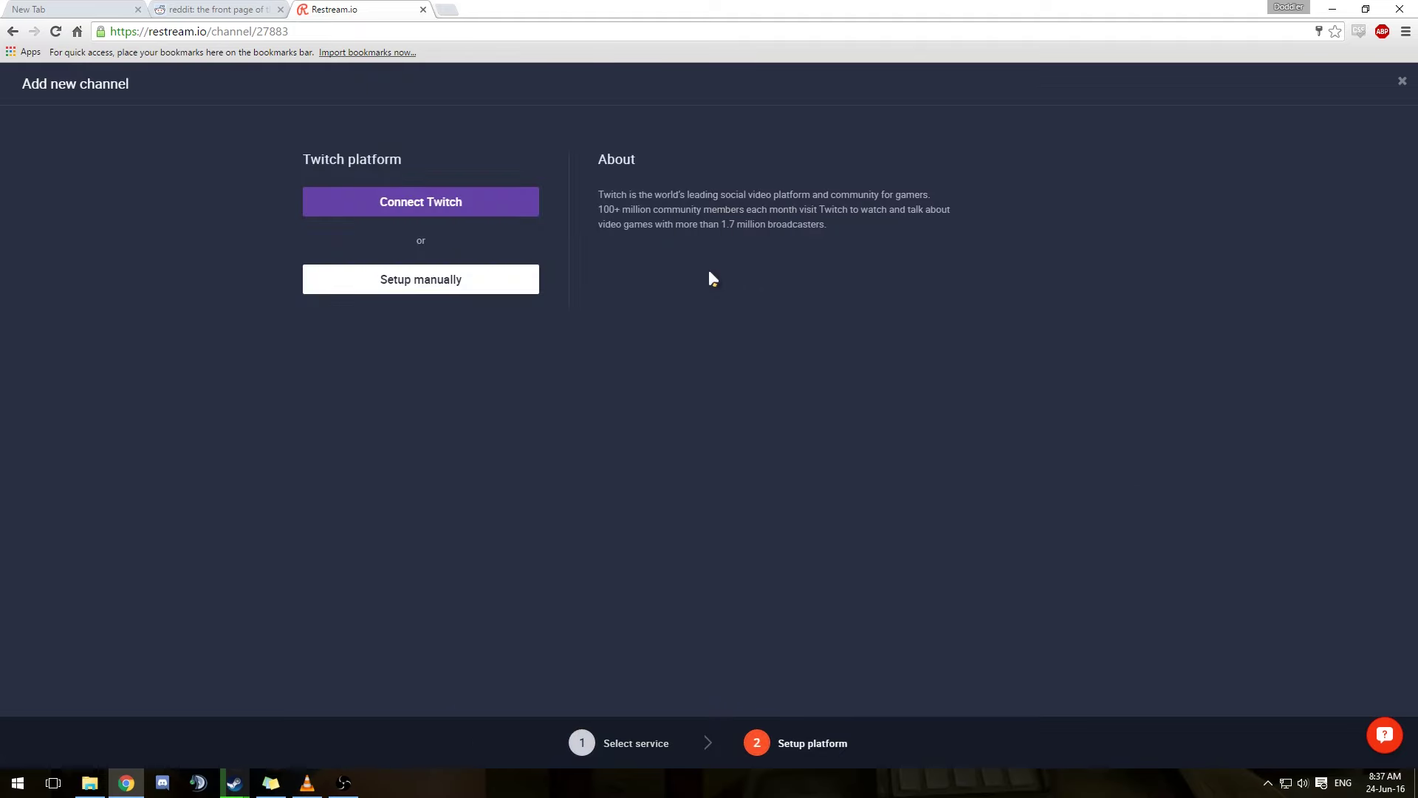
left_click(477, 201)
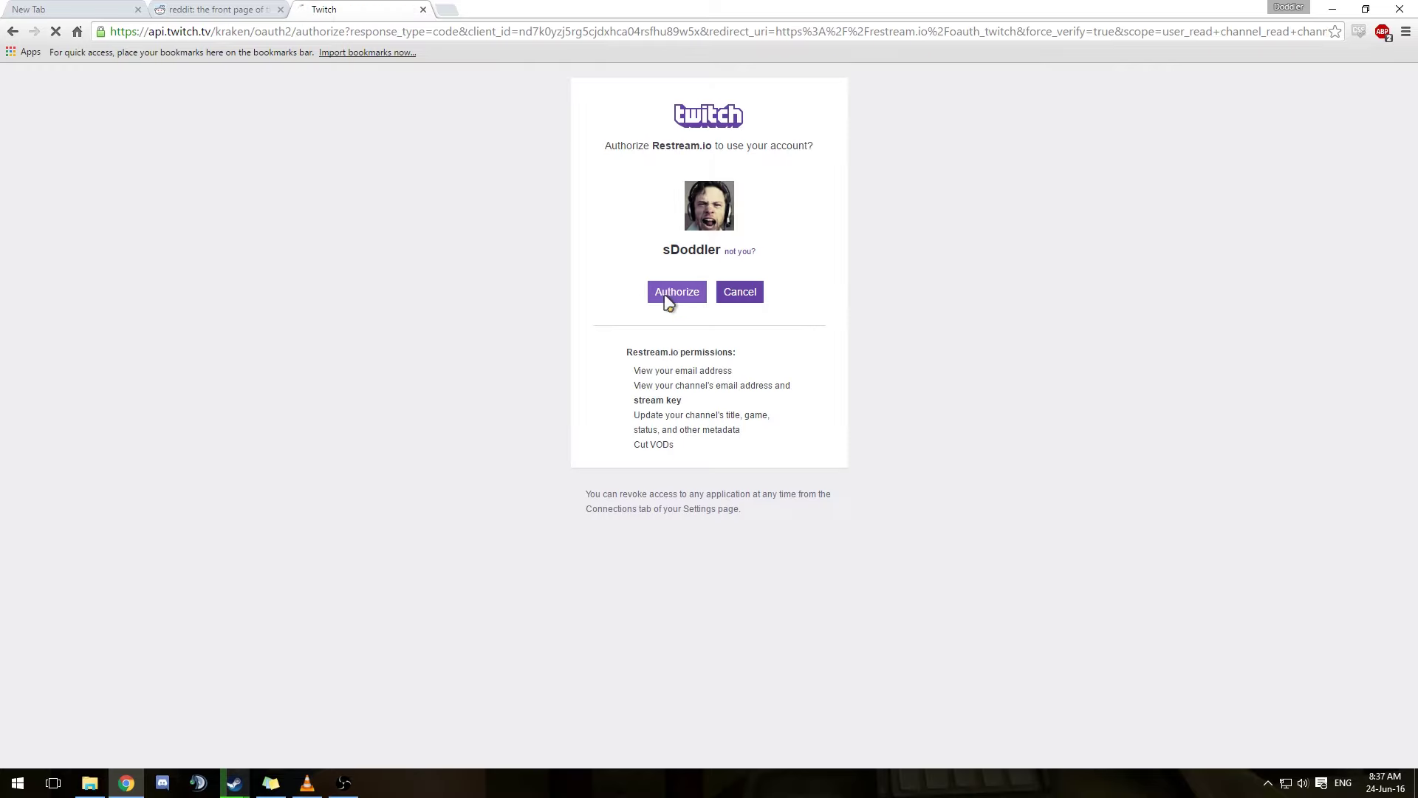
left_click(672, 292)
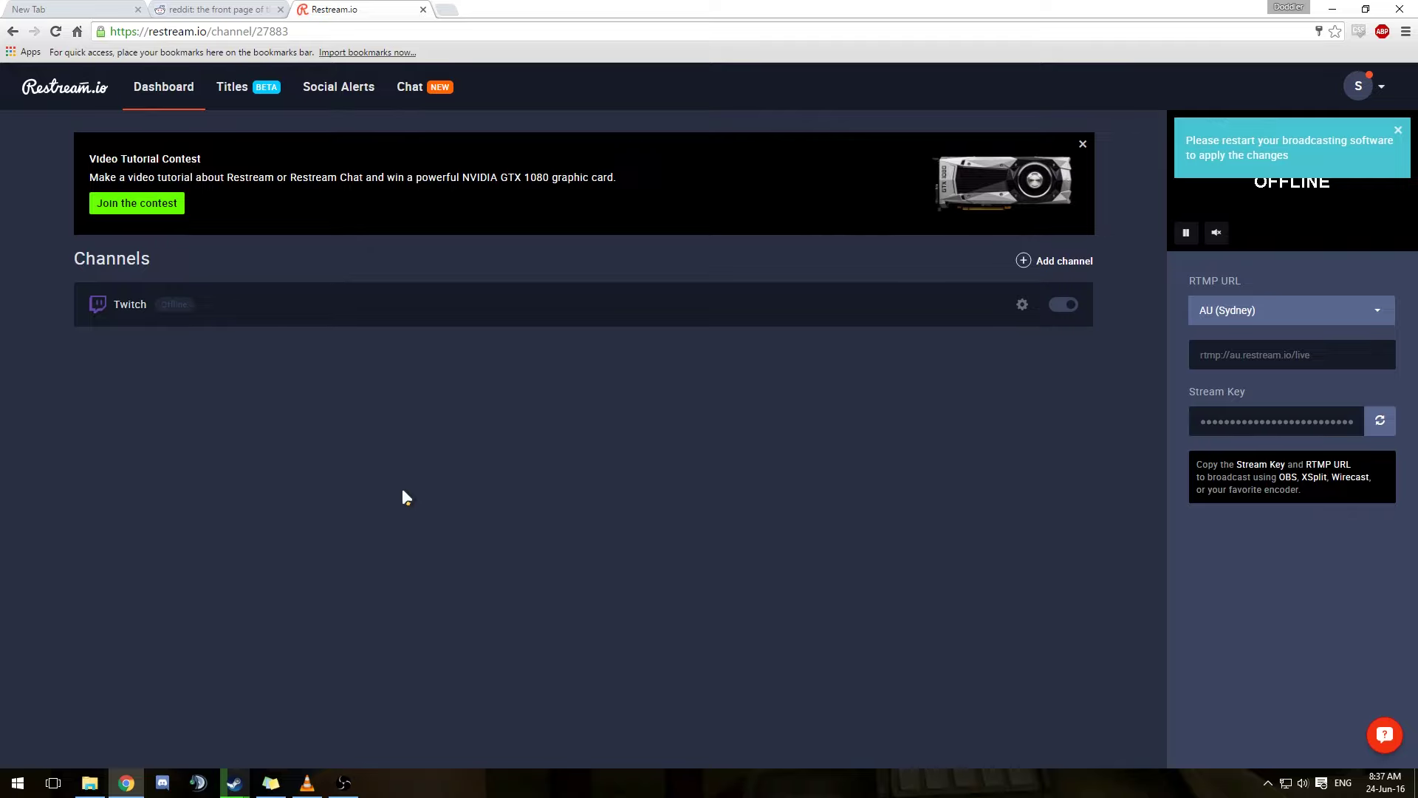
Step: Link a YouTube Gaming channel via the Google account, then reveal the Restream stream key
left_click(1061, 266)
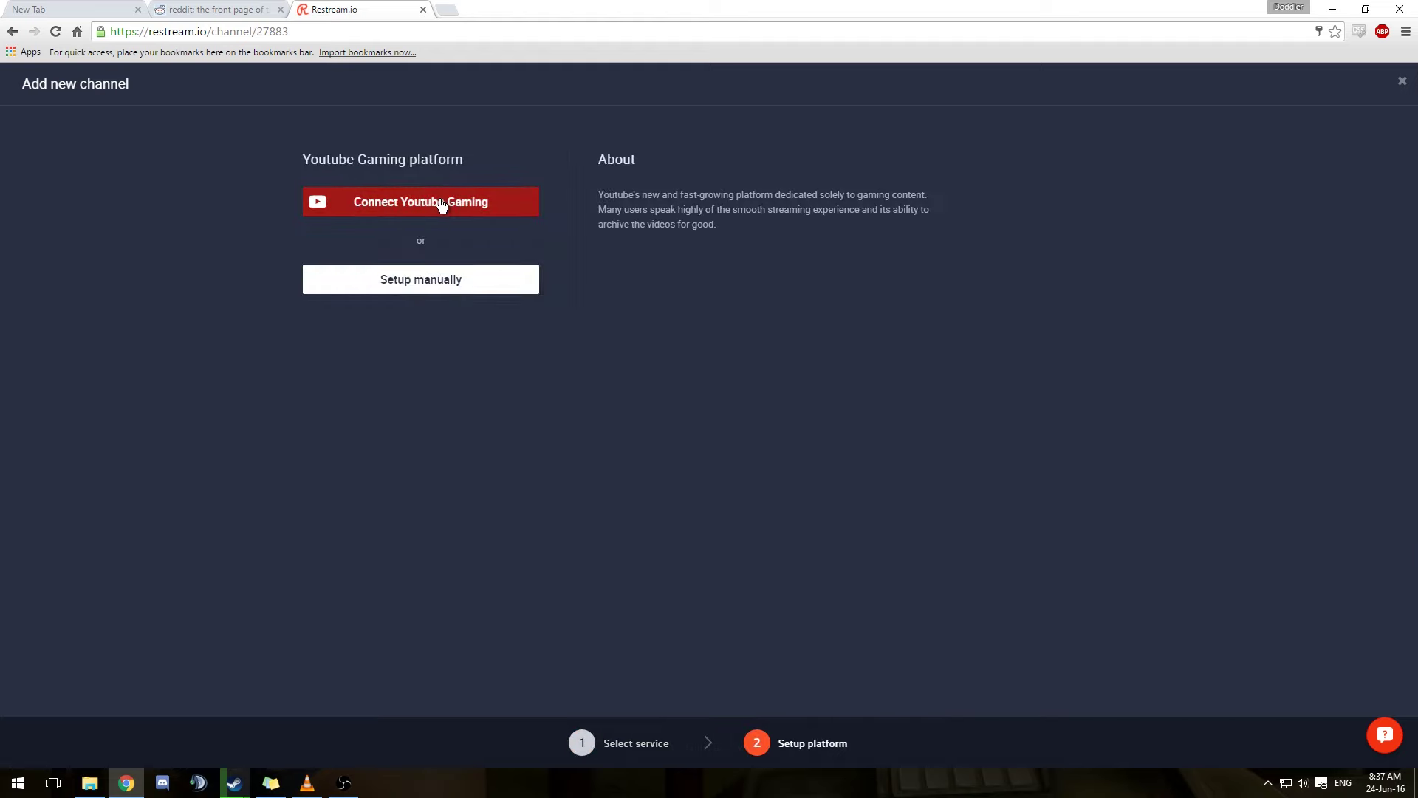
left_click(440, 205)
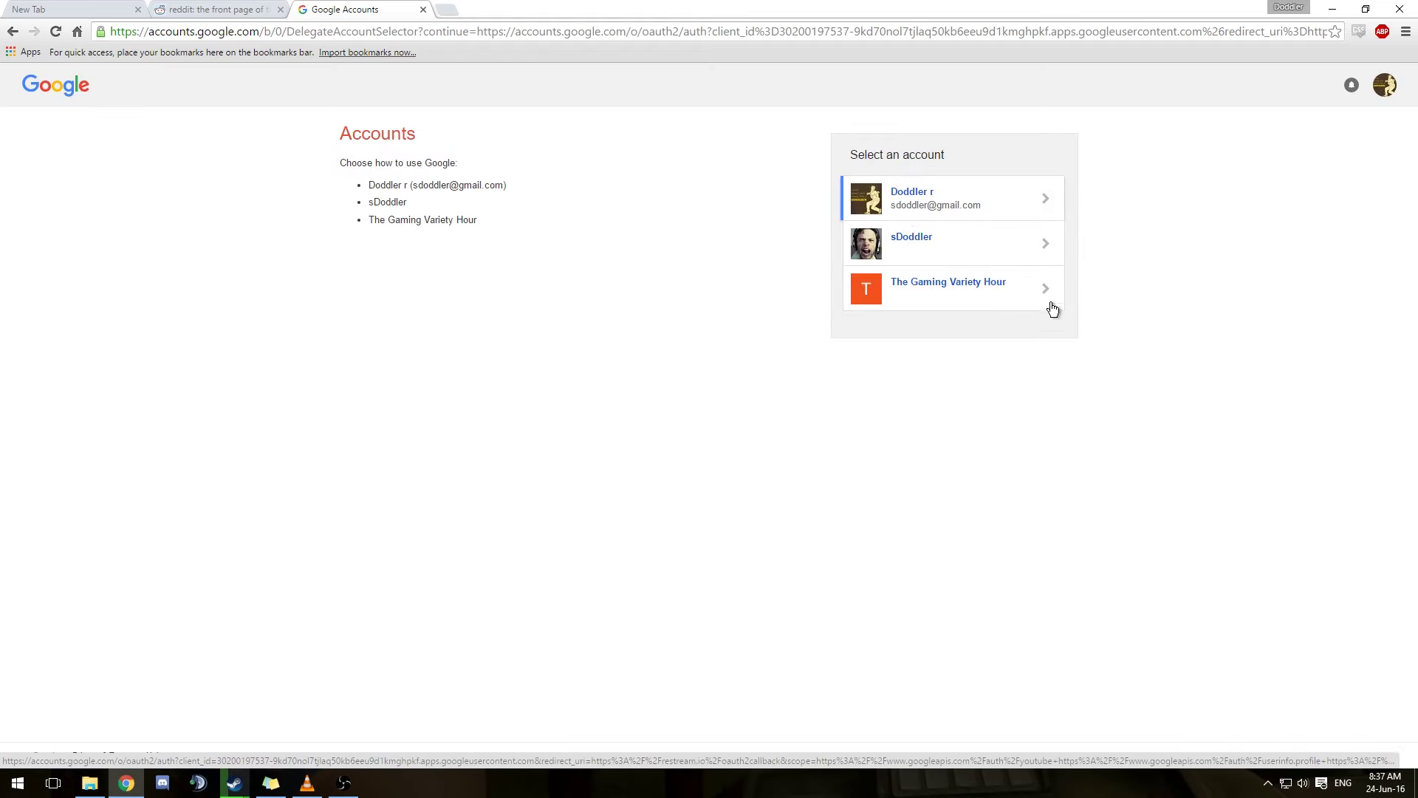
left_click(910, 245)
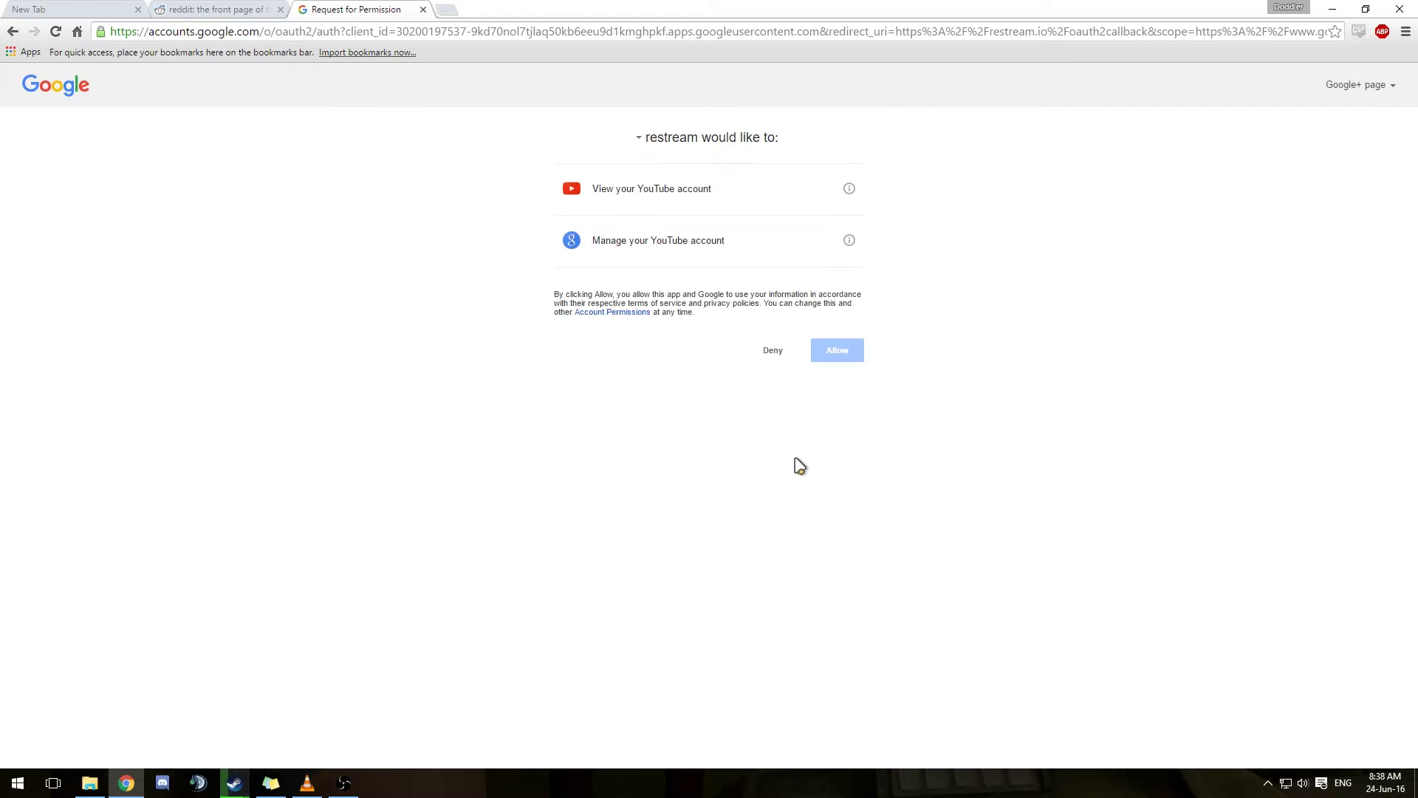
left_click(850, 356)
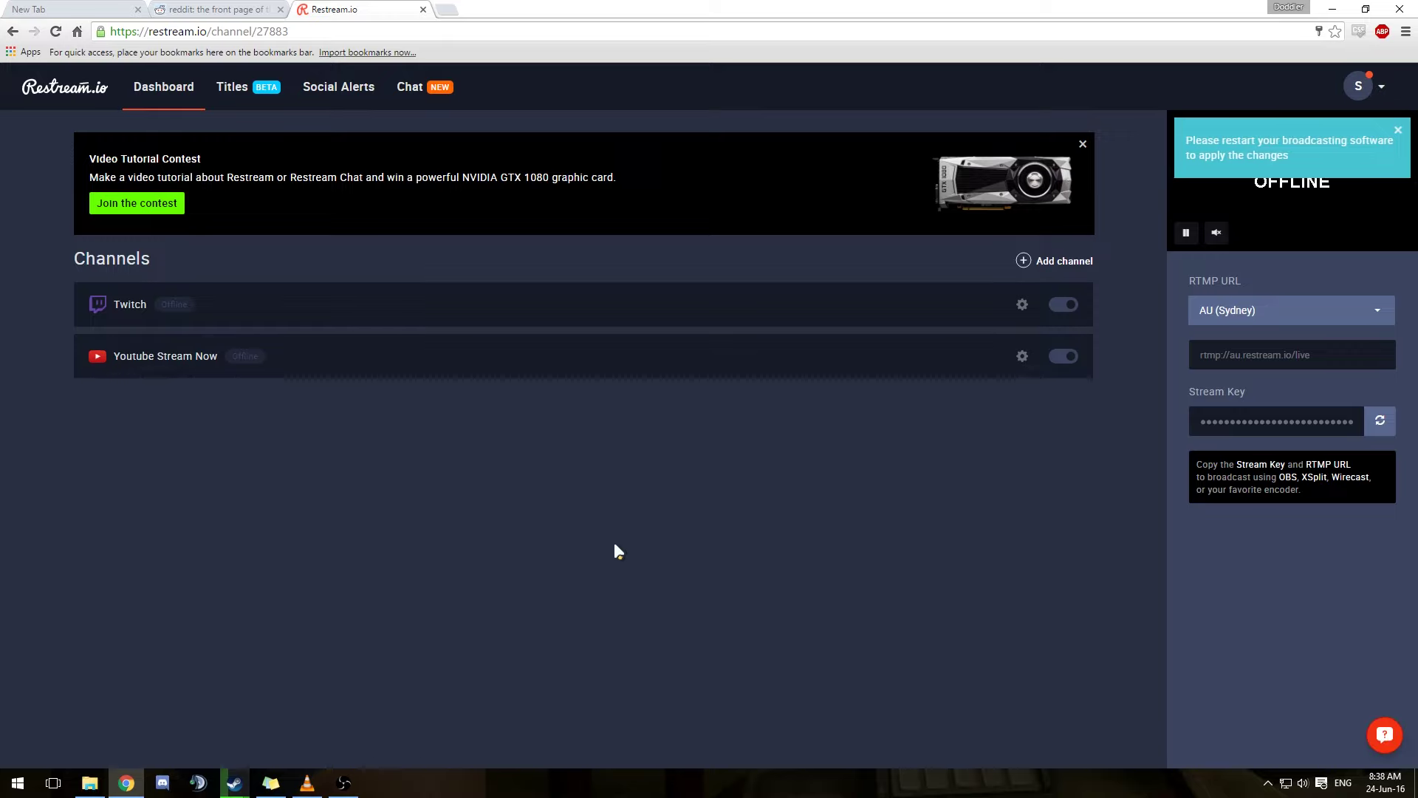
left_click(1347, 426)
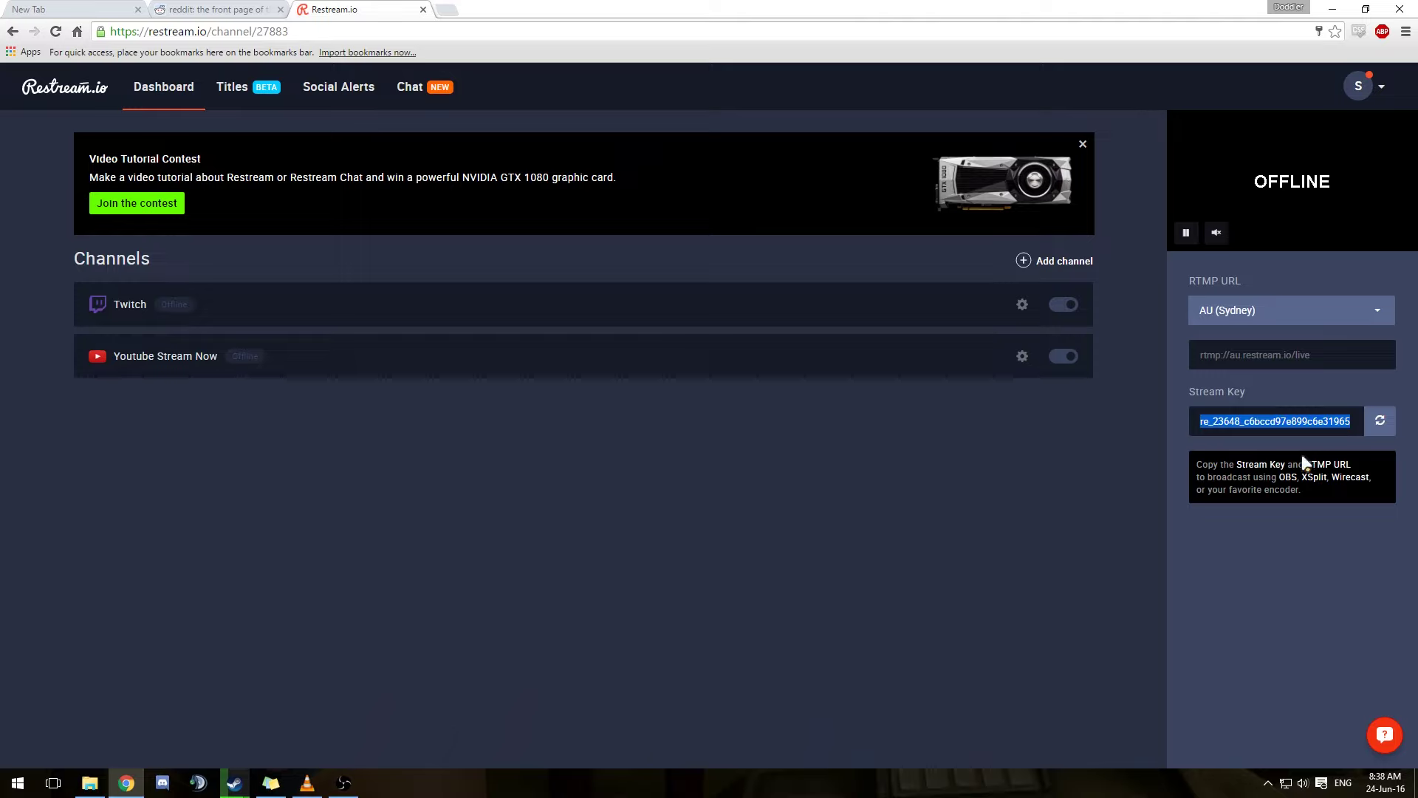
Step: In OBS Broadcast Settings, keep Live Stream with Custom service and paste the Restream stream key
left_click(910, 520)
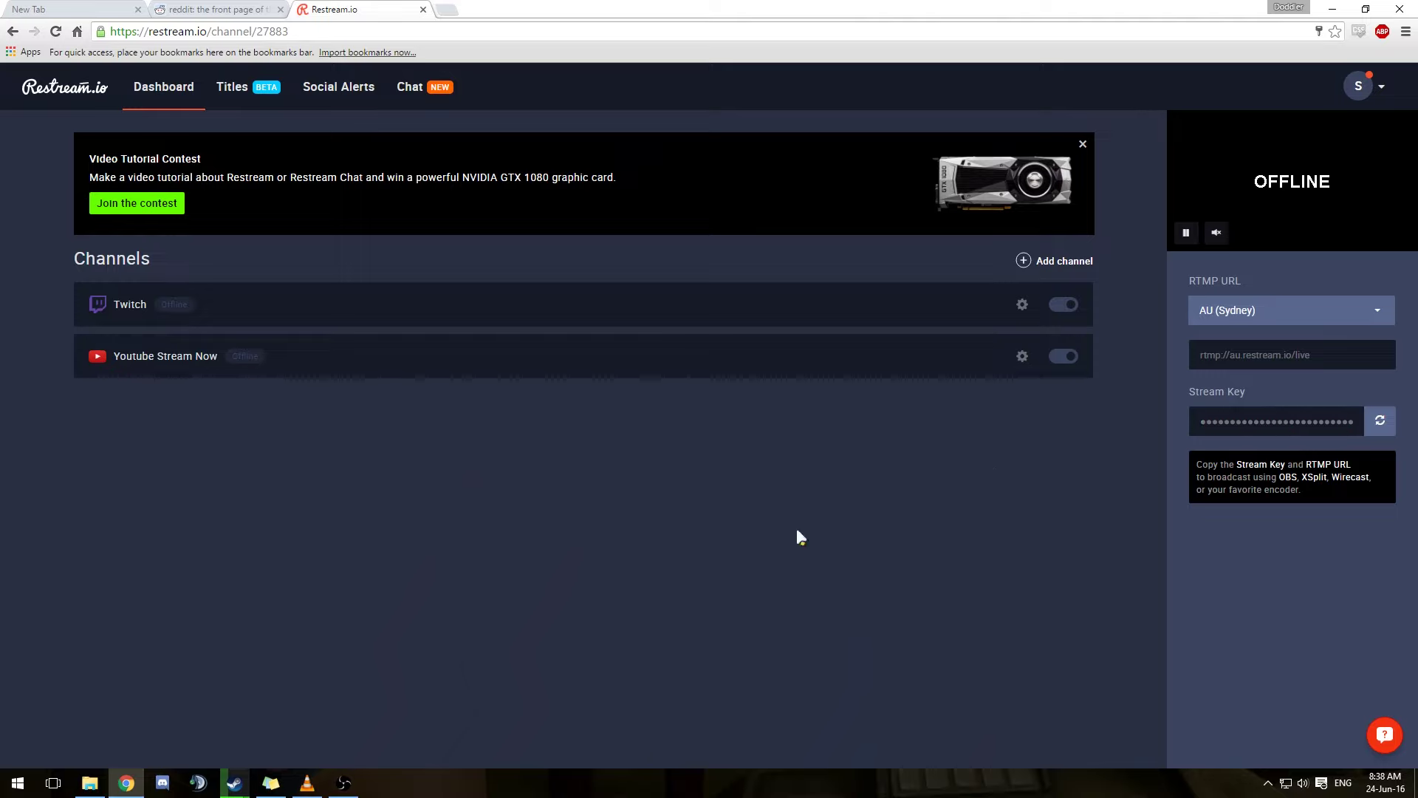
left_click(329, 776)
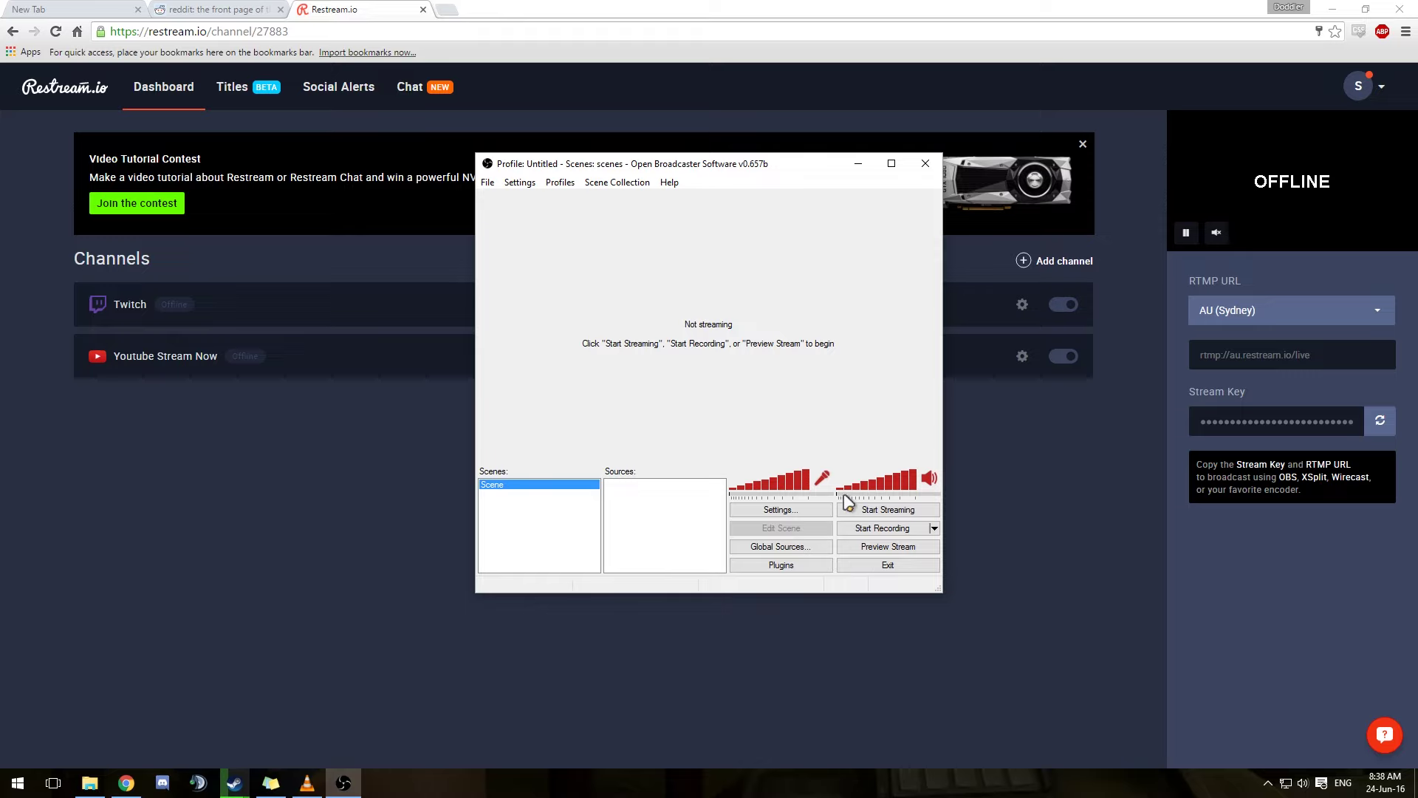
left_click(804, 512)
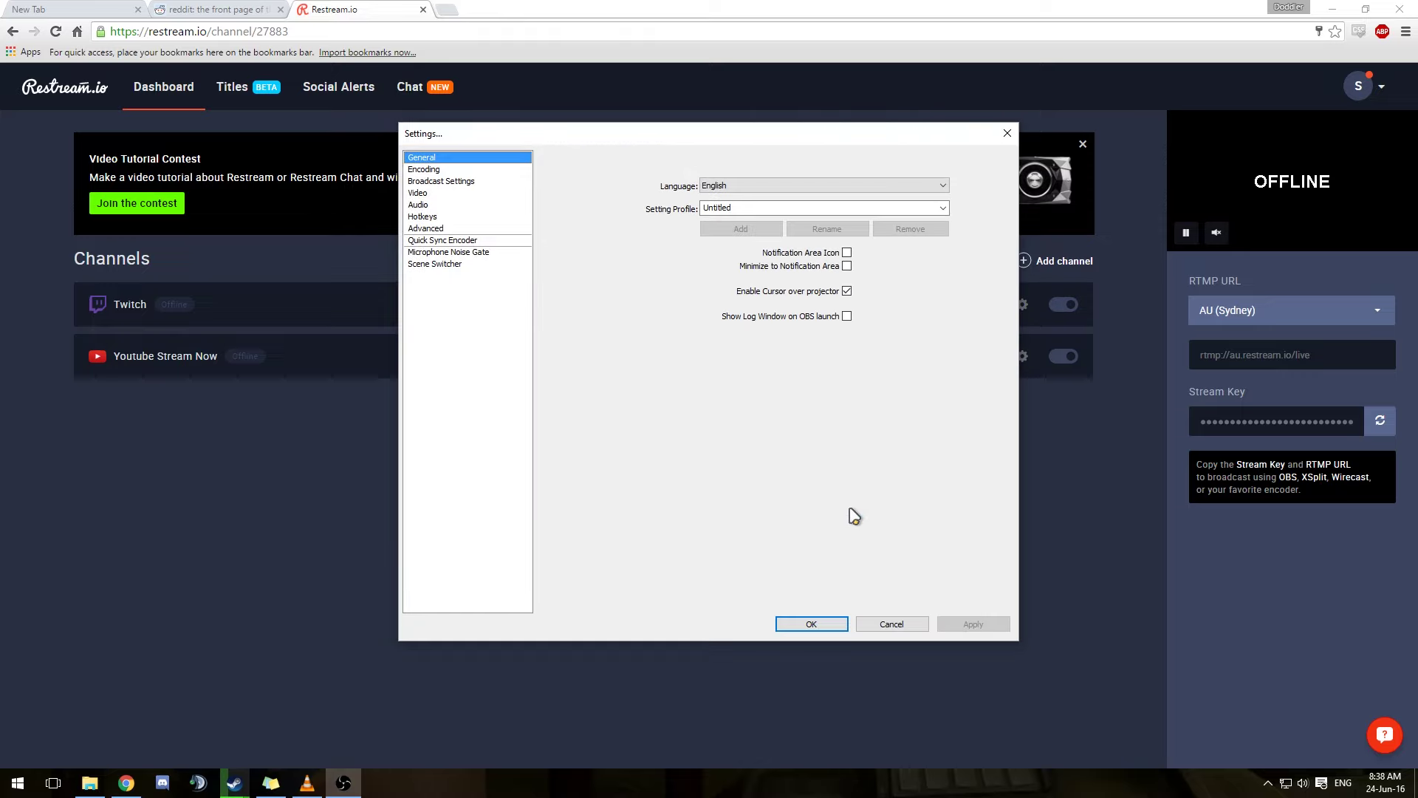
left_click(442, 181)
left_click(749, 173)
left_click(739, 183)
left_click(728, 192)
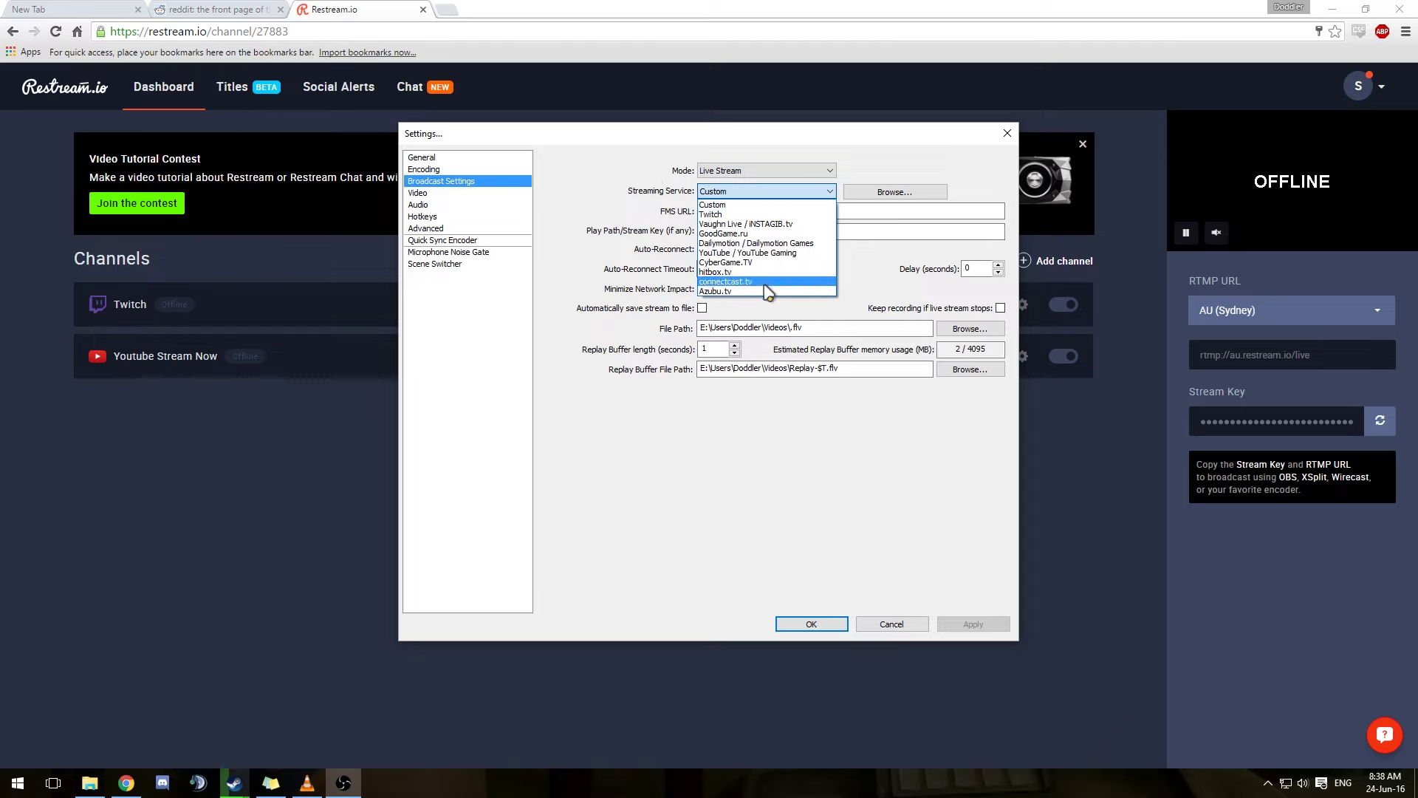
key("g")
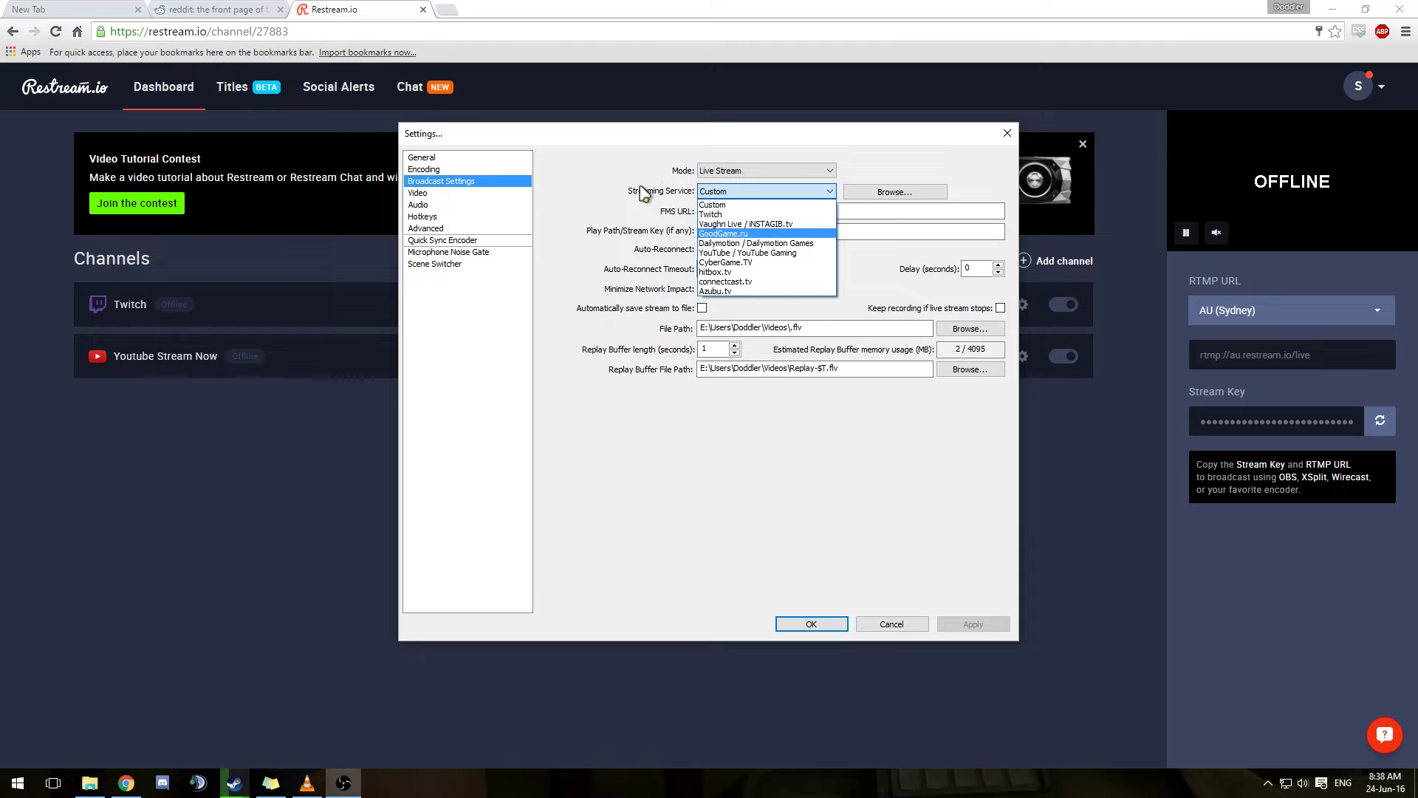
key("Escape")
left_click(721, 232)
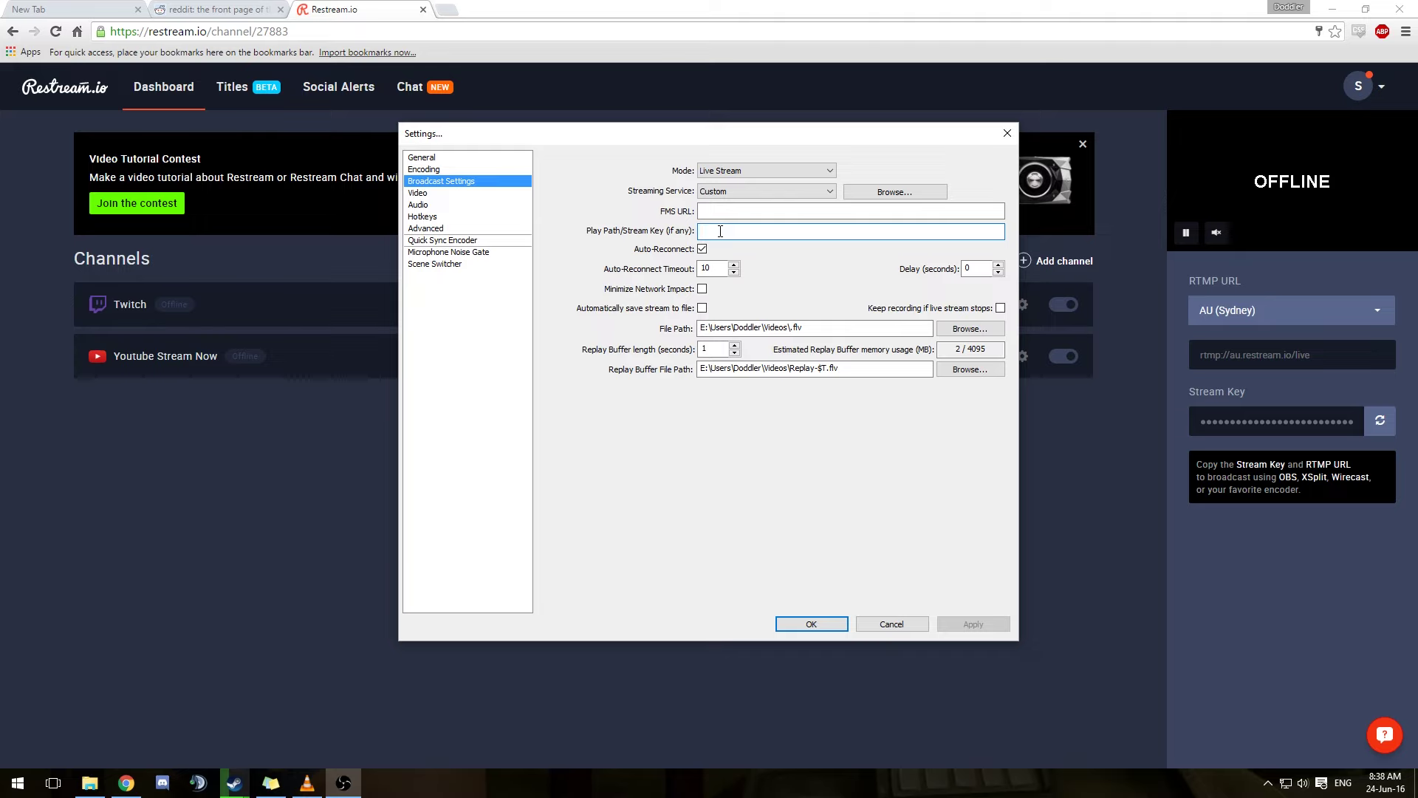
key("ctrl+v")
Step: Copy Restream's AU (Sydney) RTMP server address into the OBS FMS URL field
left_click(1274, 347)
key("ctrl+c")
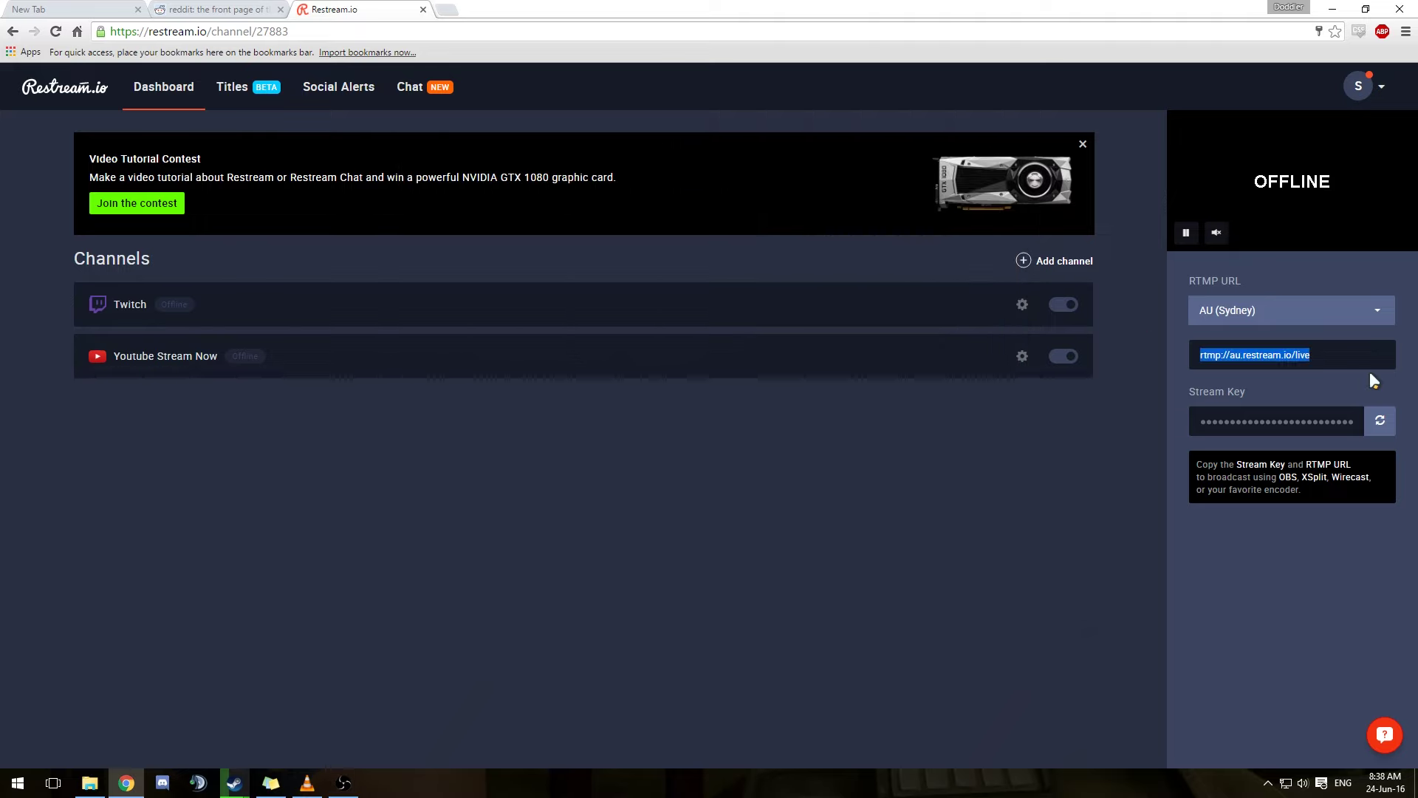
left_click(1292, 311)
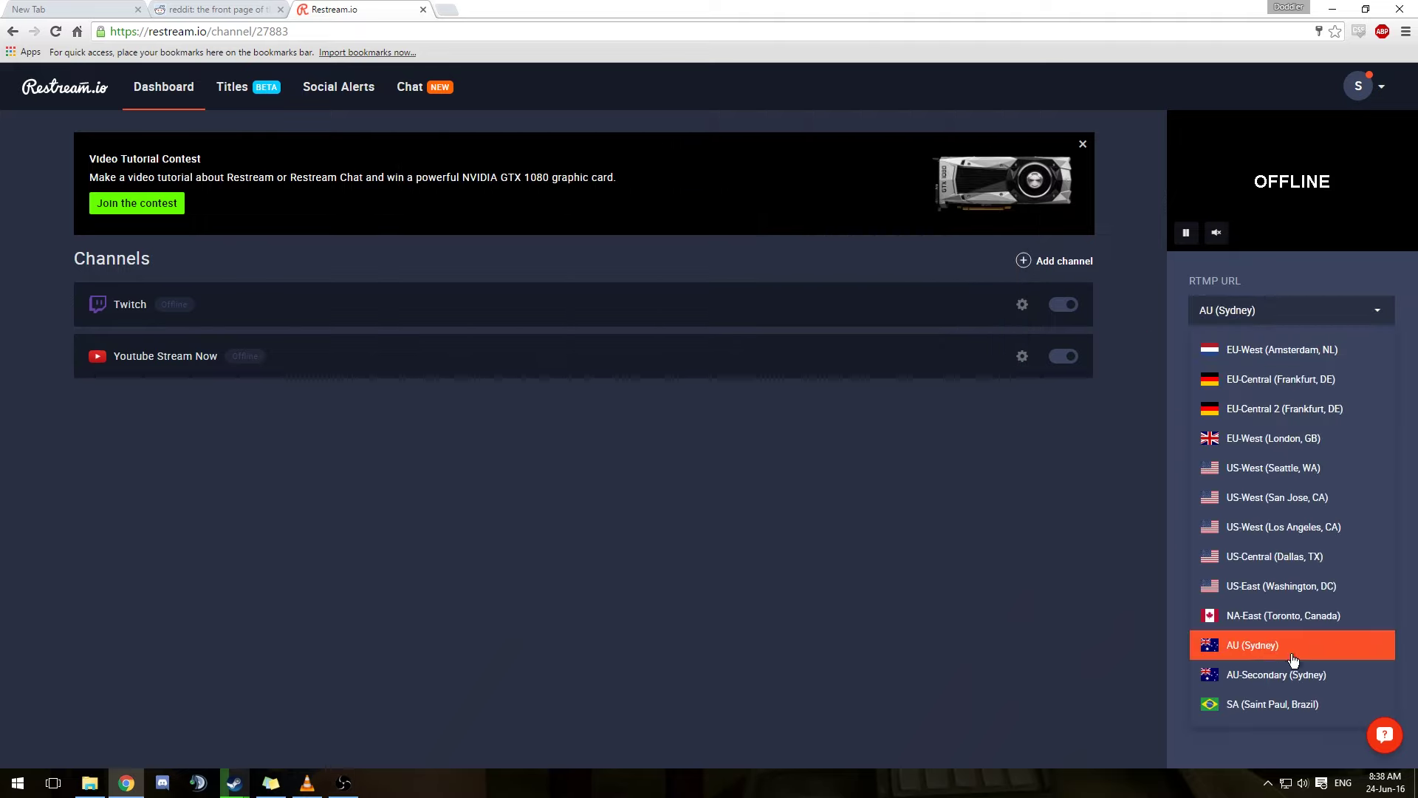
left_click(1333, 311)
left_click_drag(1327, 342, 1153, 349)
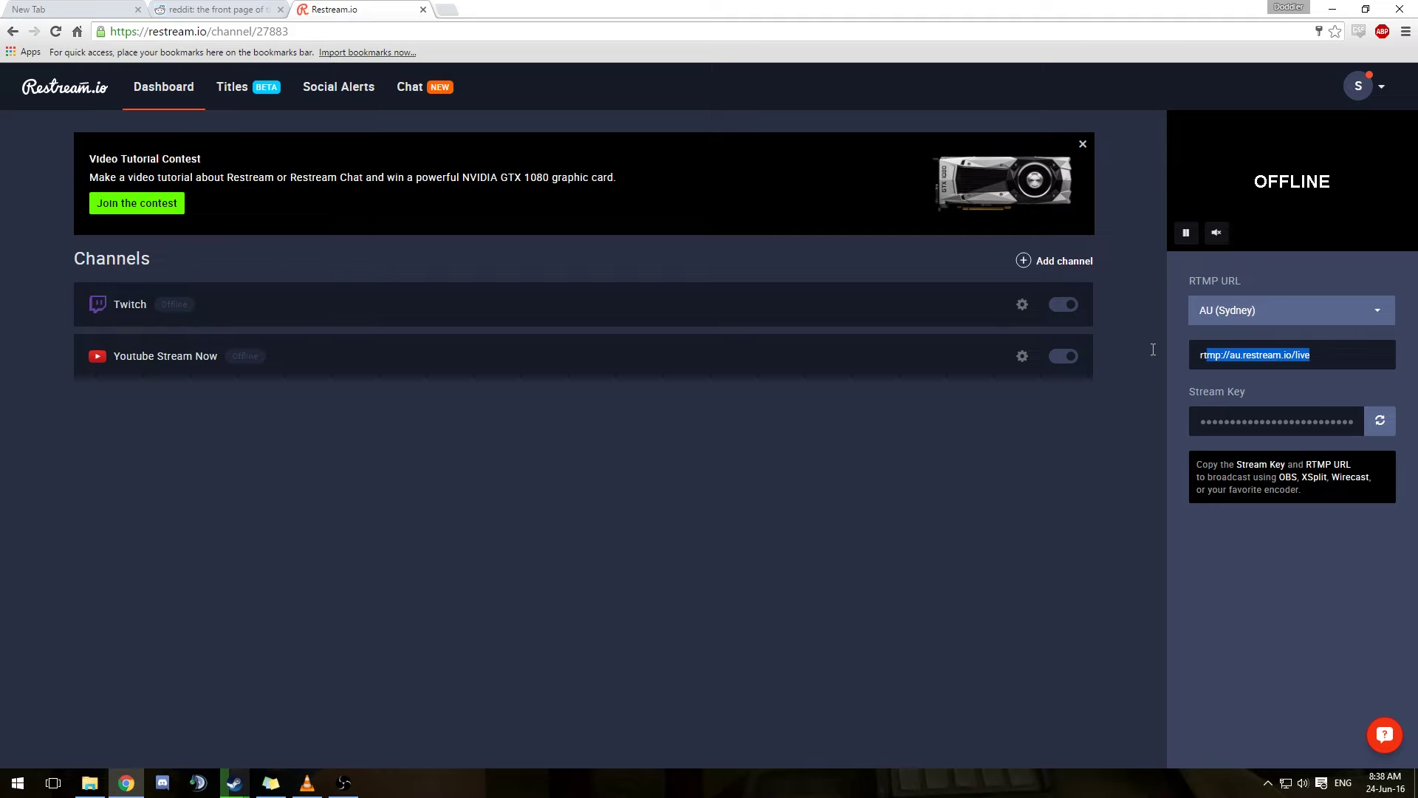
key("alt+Tab")
left_click(750, 213)
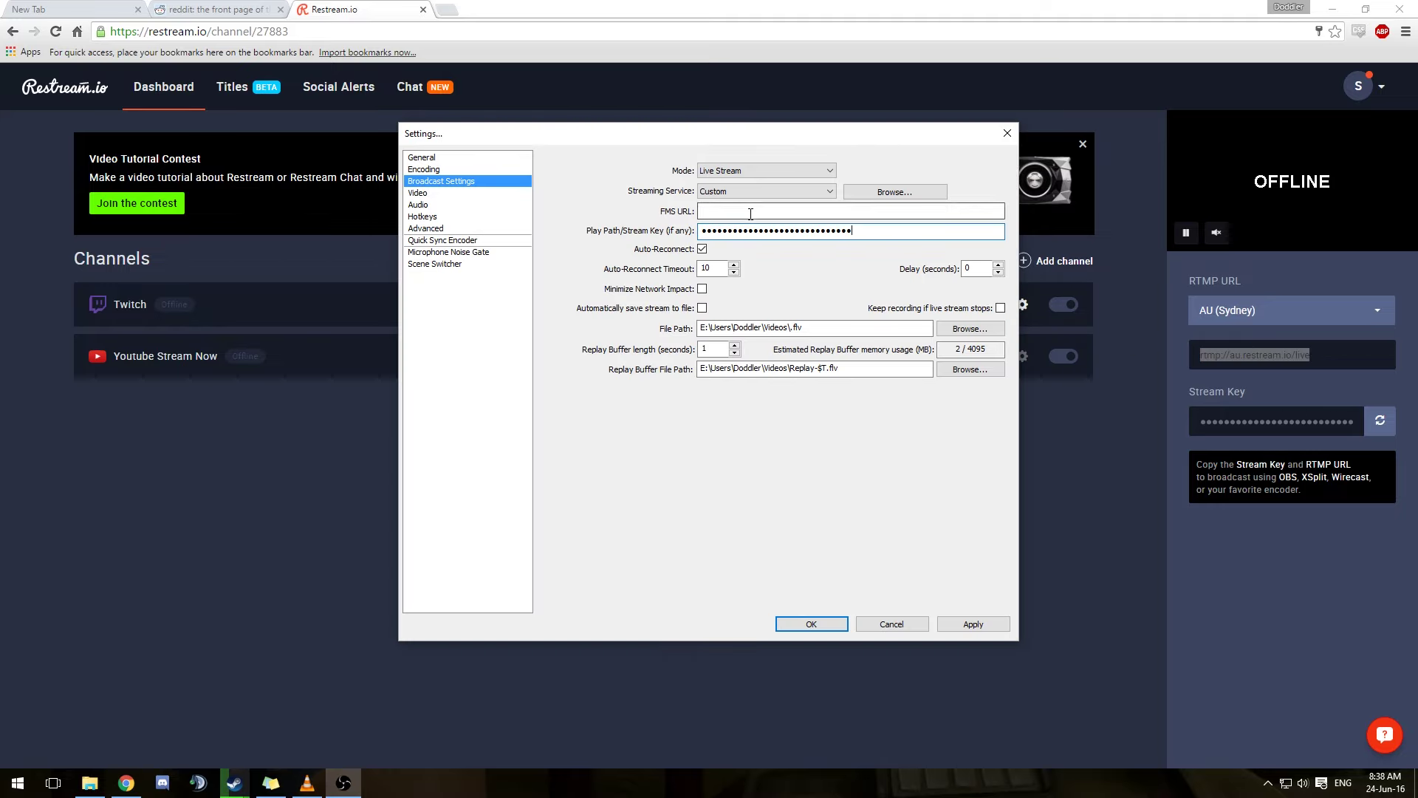
key("ctrl+v")
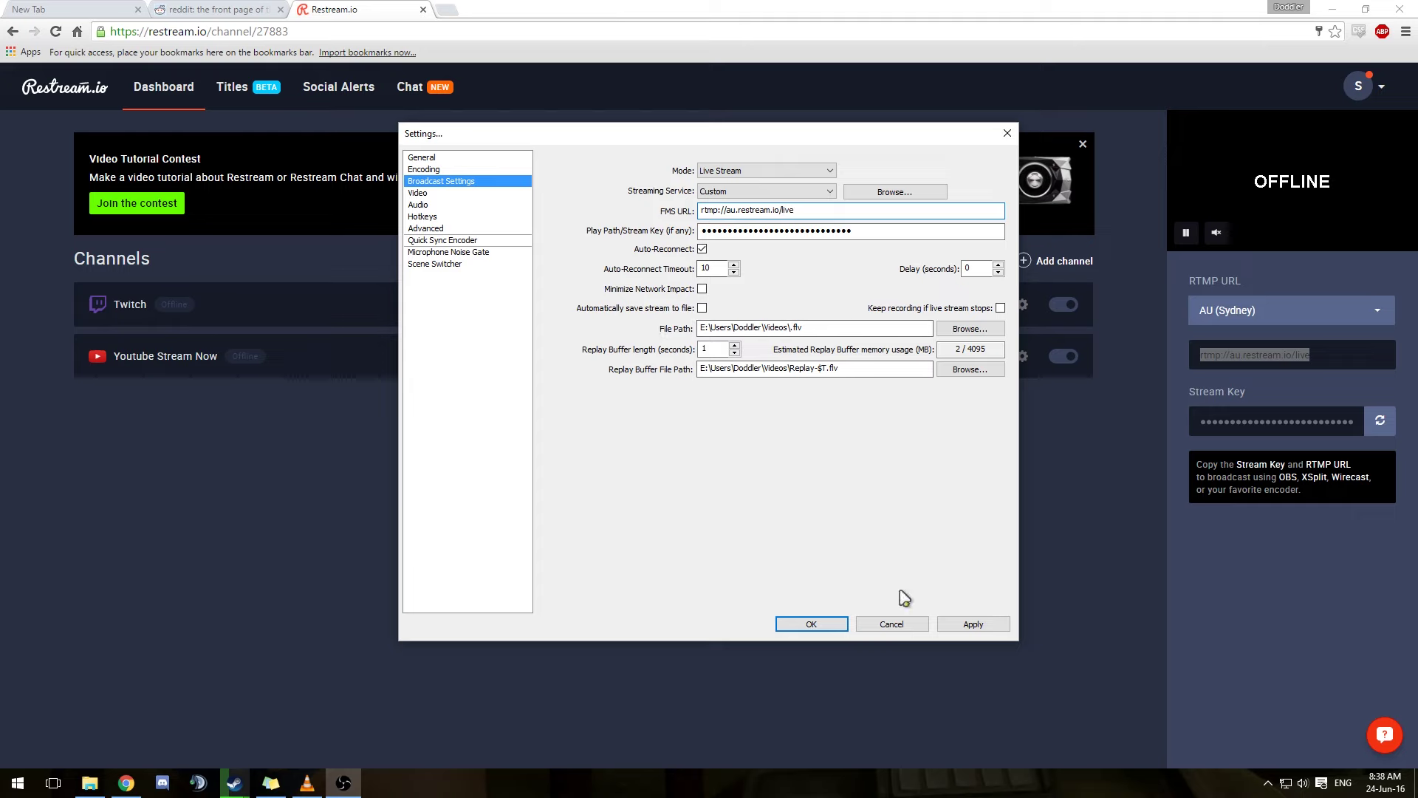
Step: Apply the broadcast changes and close OBS Settings with OK
left_click(426, 195)
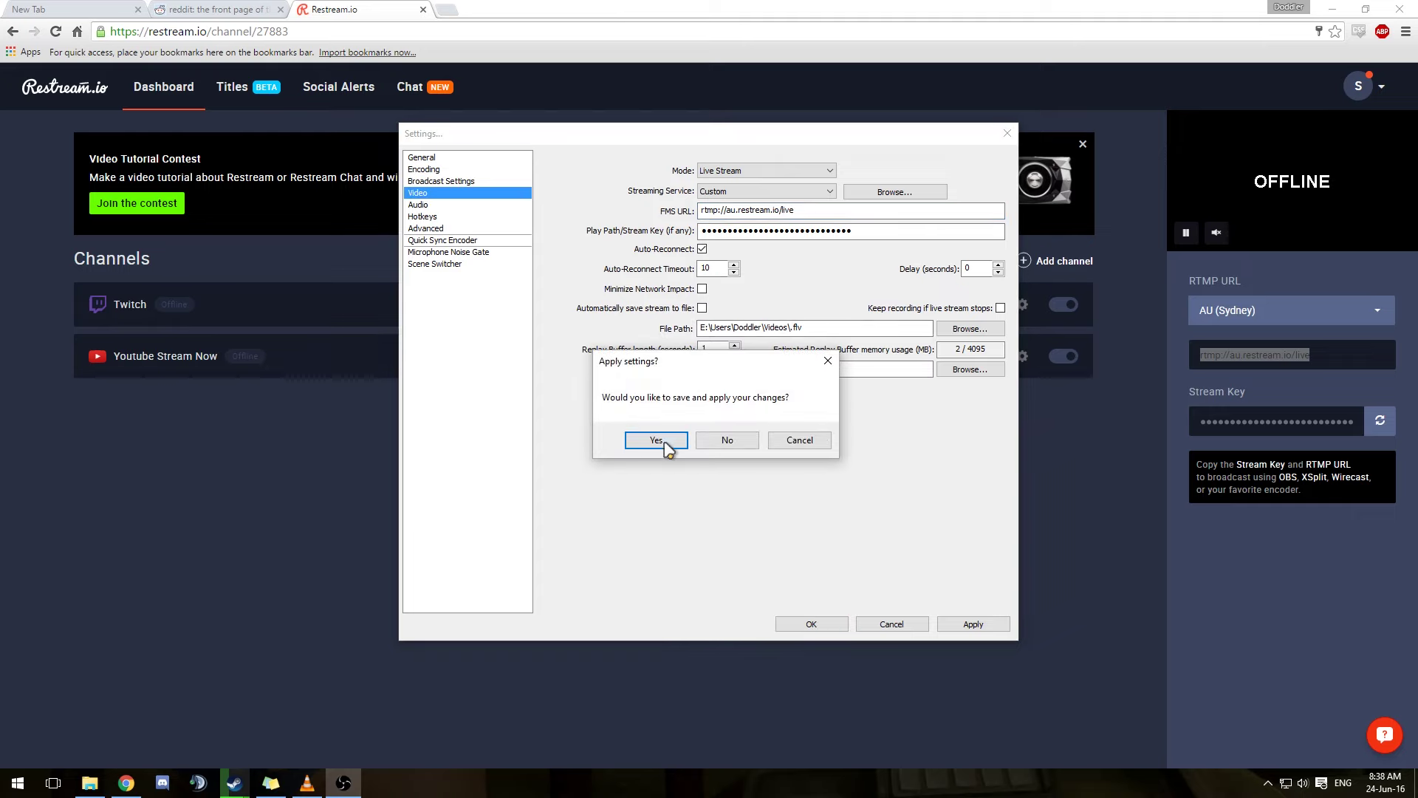
left_click(656, 441)
left_click(420, 183)
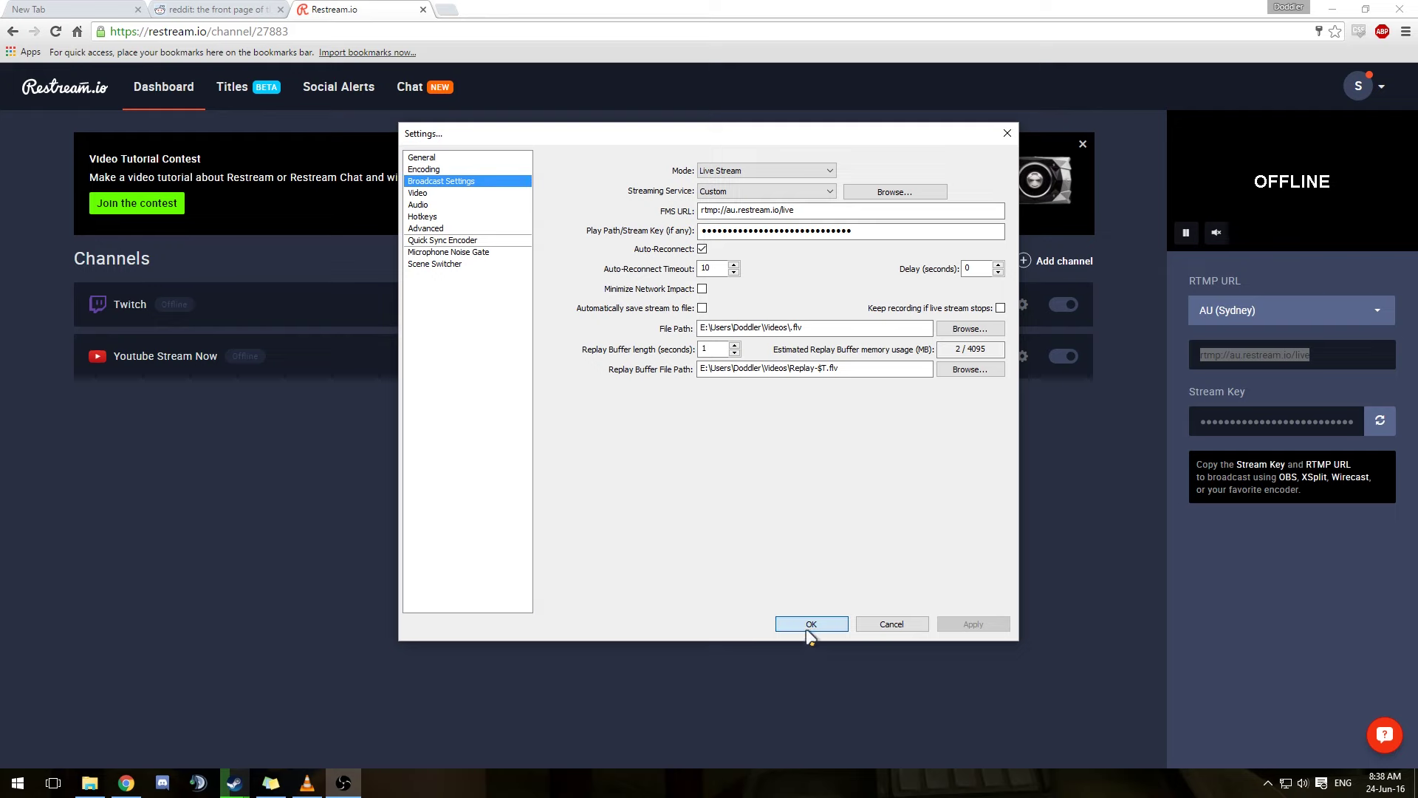
left_click(810, 628)
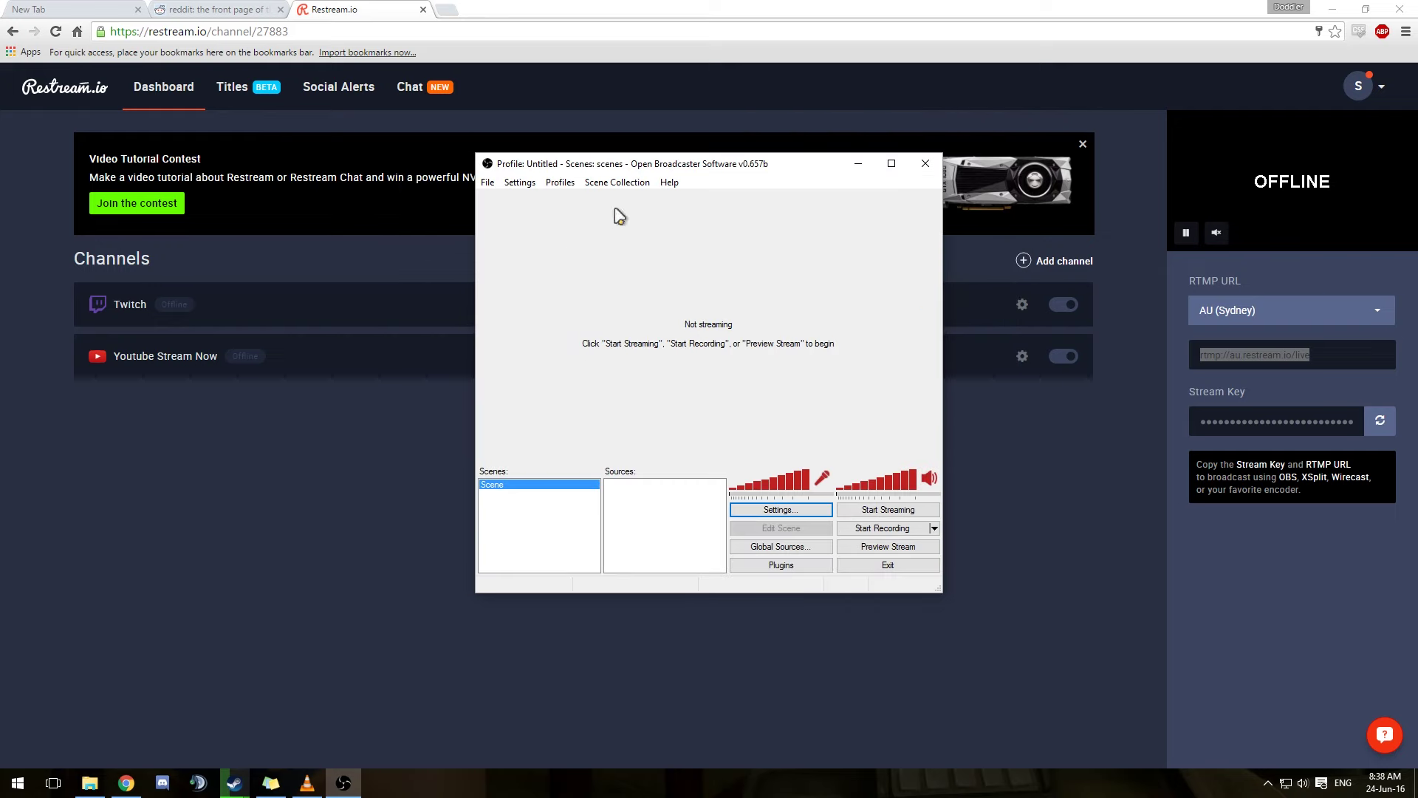
left_click(379, 454)
Step: Set the Twitch stream title to 'Restream Test Stream' and copy it
left_click(226, 92)
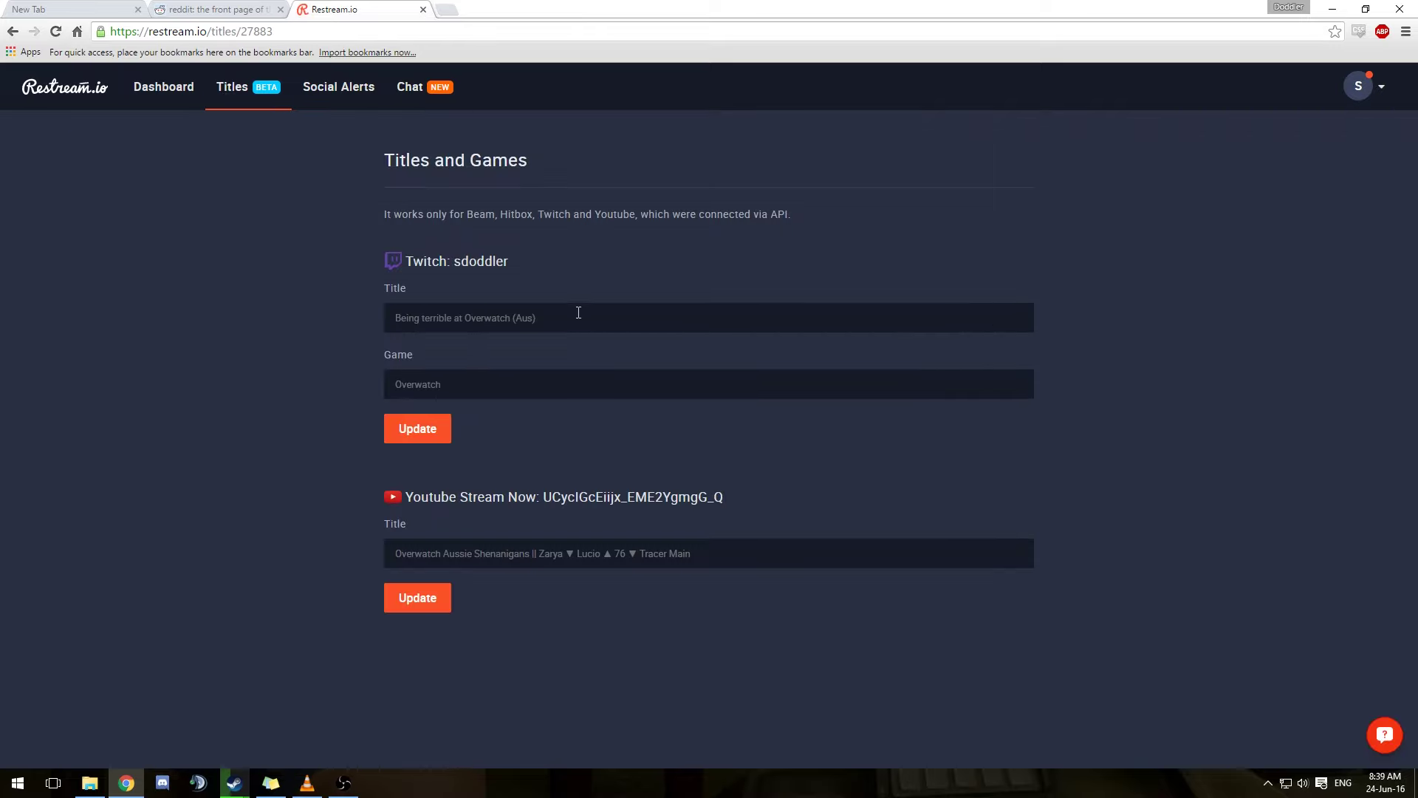
left_click_drag(579, 316, 358, 293)
type("Restream Test Stream")
left_click_drag(506, 315, 329, 320)
key("ctrl+c")
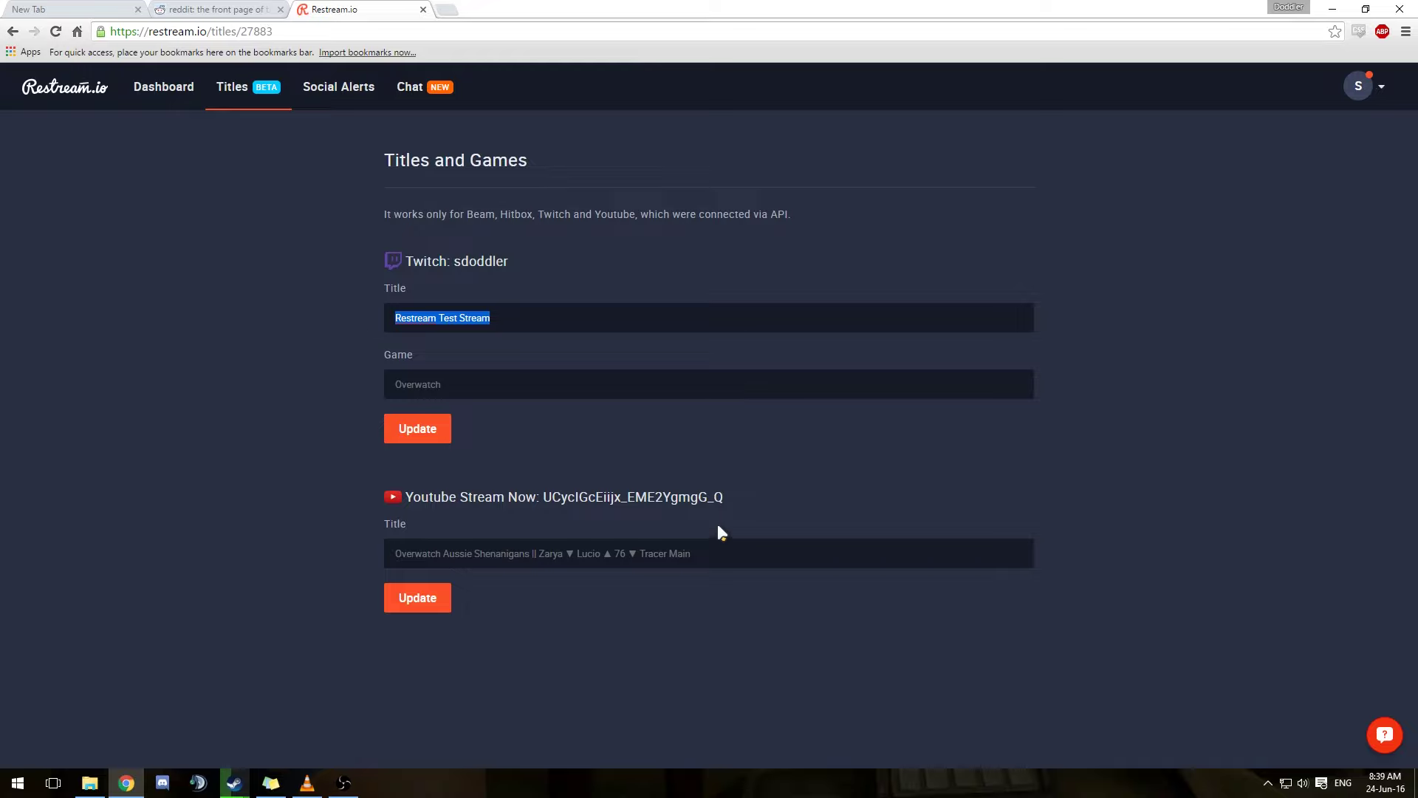
Step: Paste 'Restream Test Stream' as the YouTube title, update it, and enter youtube.com/live_da in a new tab
left_click_drag(716, 556, 452, 568)
key("ctrl+v")
left_click(417, 598)
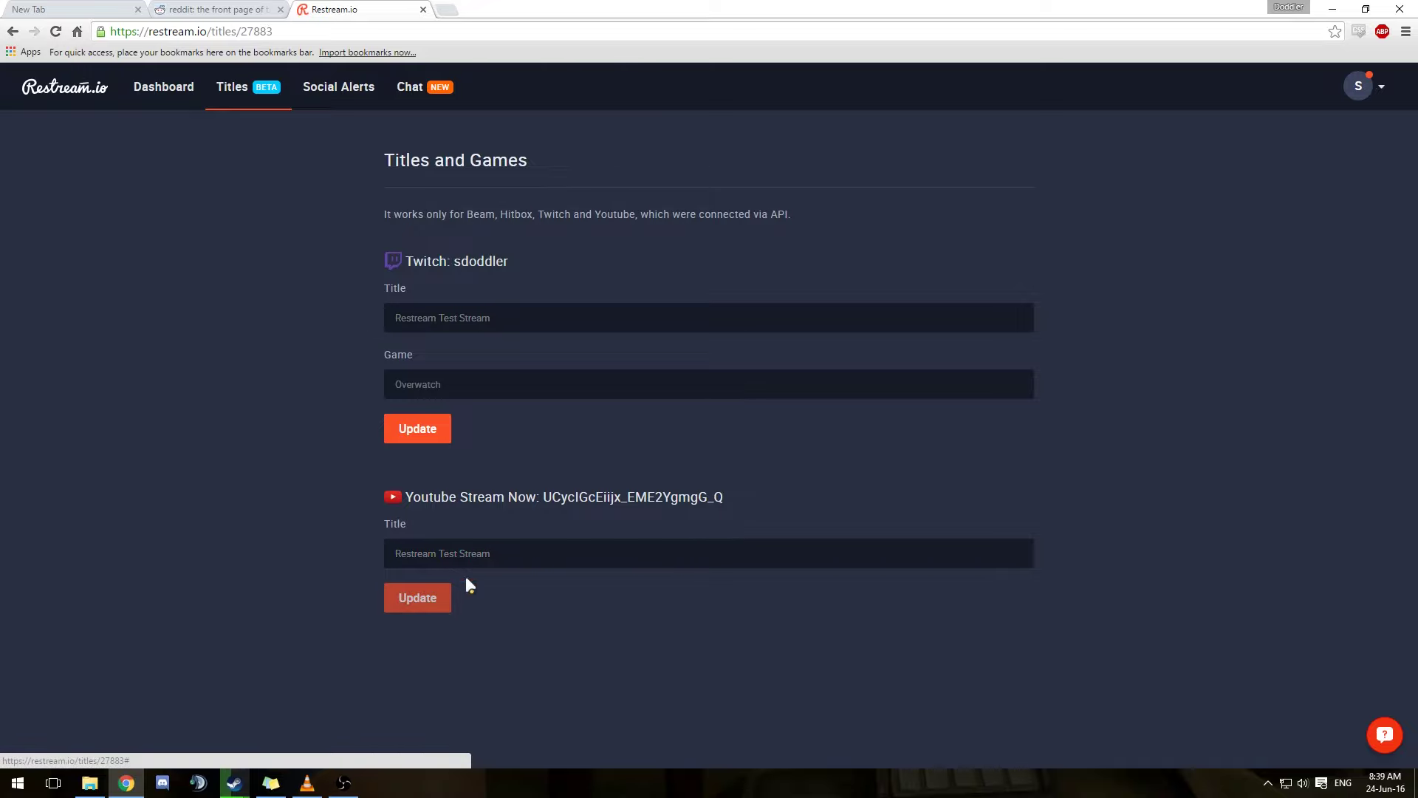
key("ctrl+t")
type("youtube.com/")
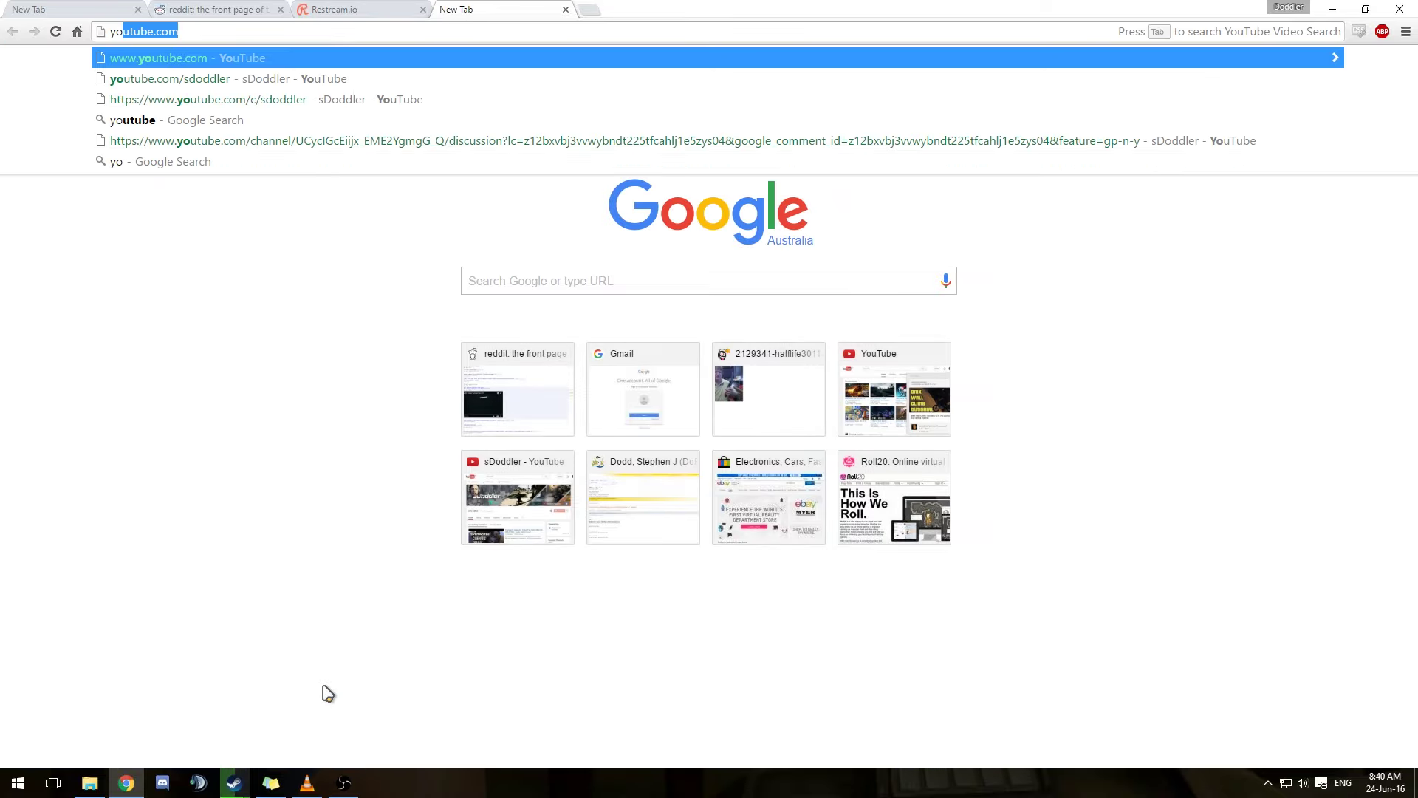
type("live_da")
Step: Load the YouTube live dashboard, check the Twitch channel title, then return to Restream.io
key("Return")
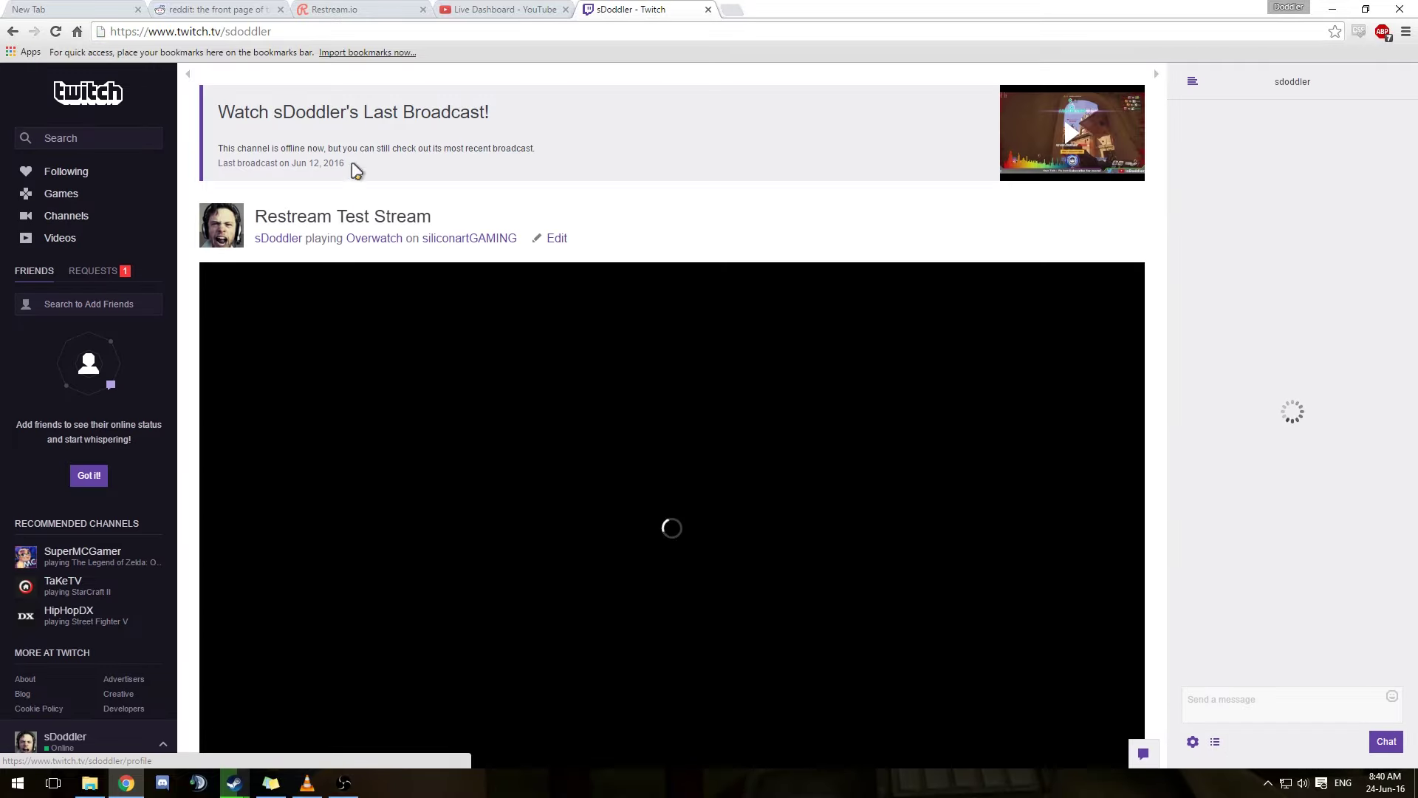
left_click_drag(355, 168, 359, 216)
left_click(358, 215)
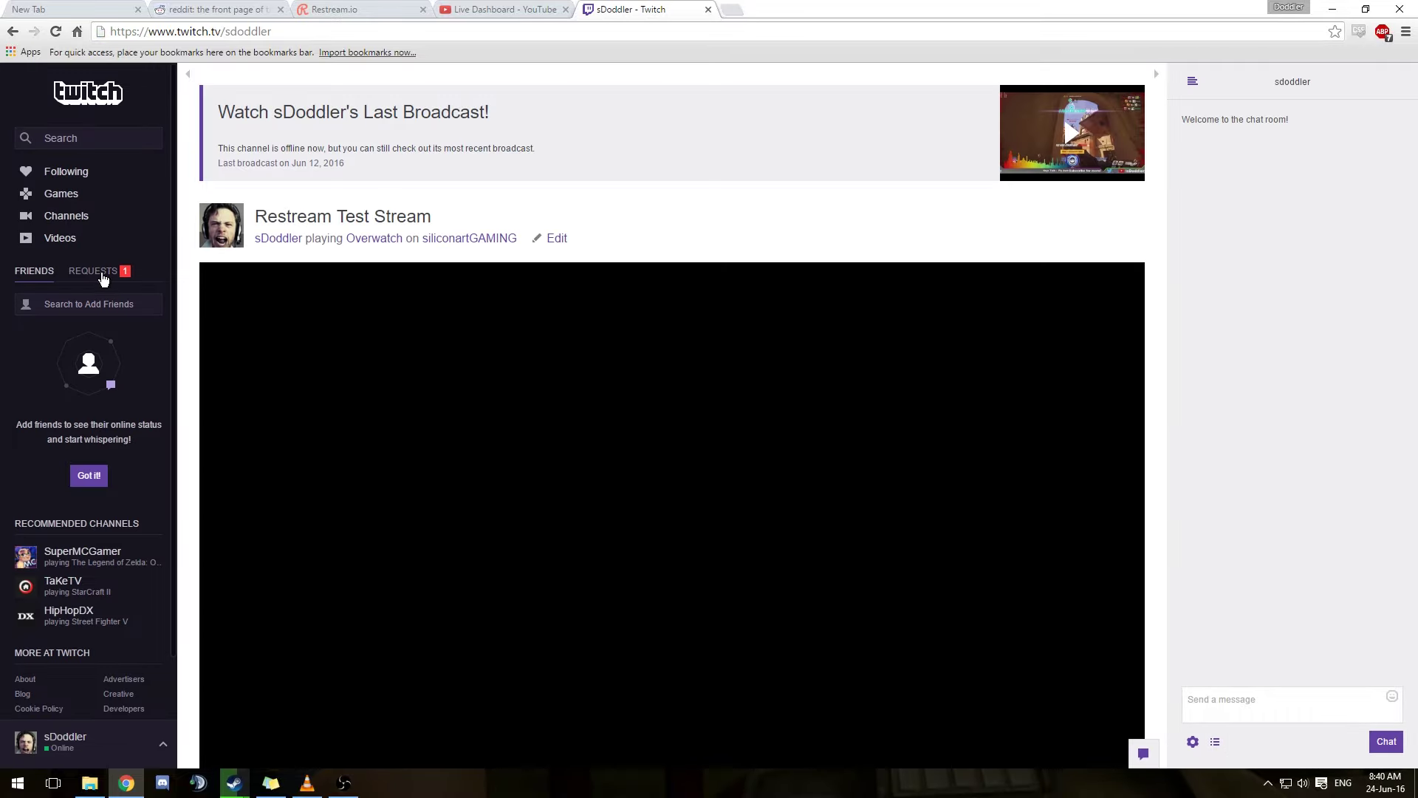
key("ctrl+3")
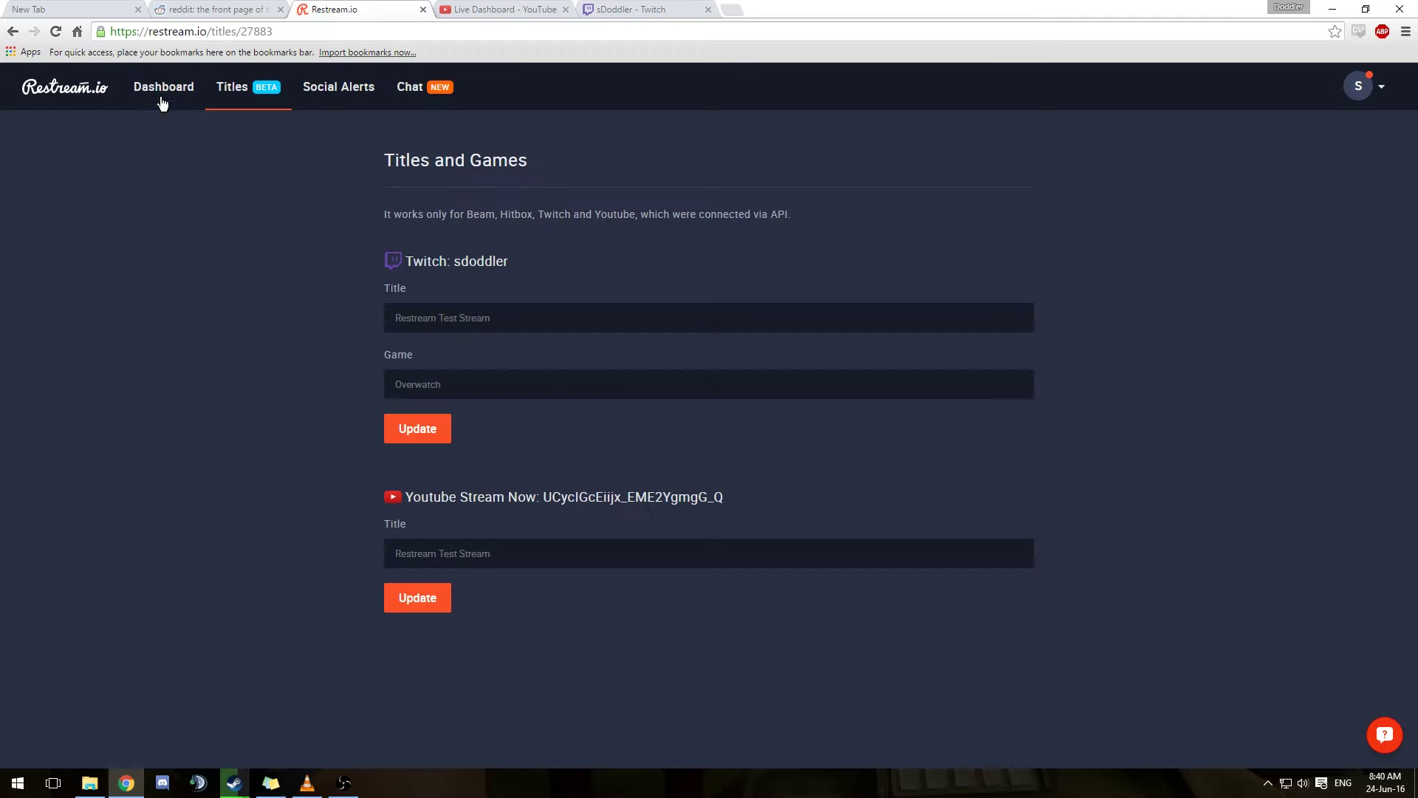
Step: Download the Restream Chat app from the Chat page and run its installer
left_click(429, 92)
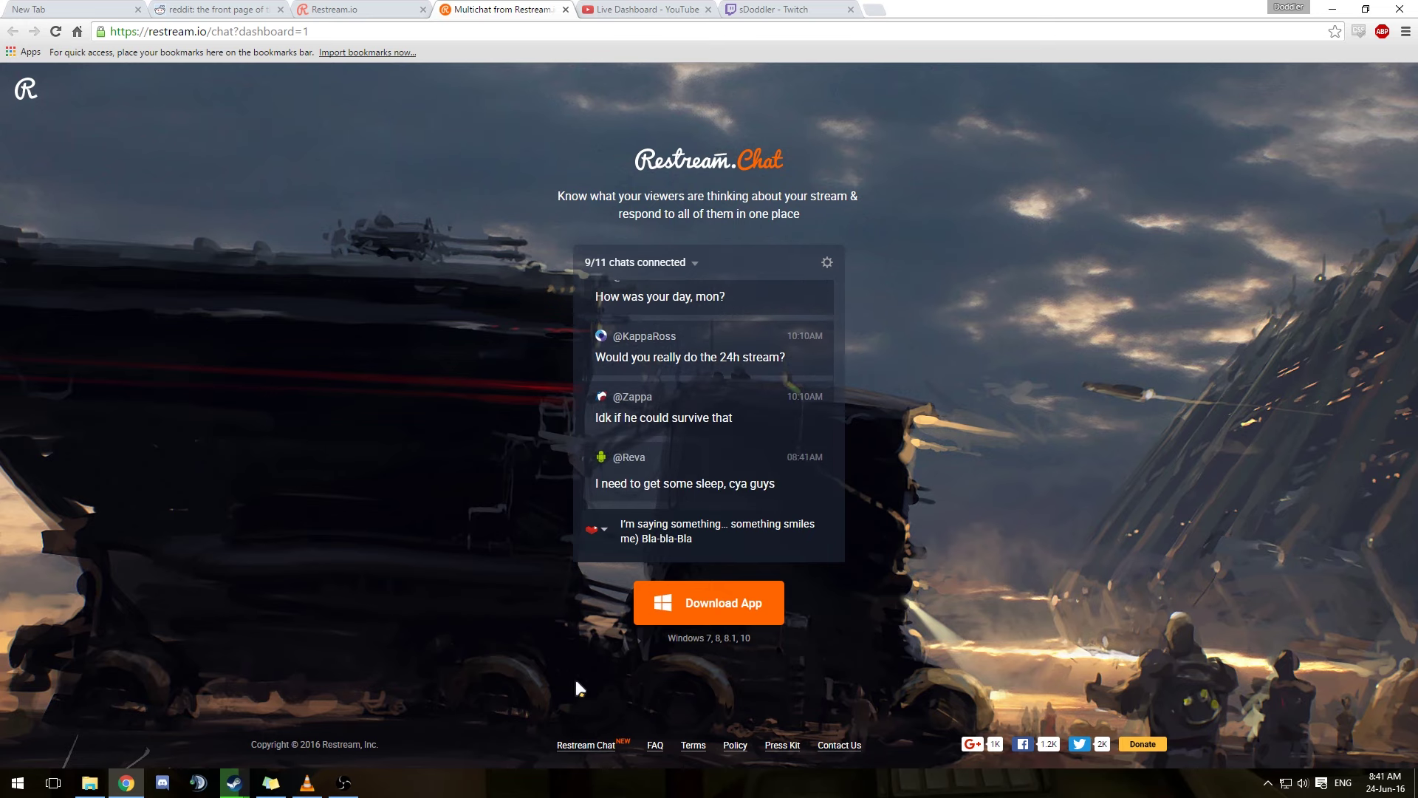
left_click(655, 610)
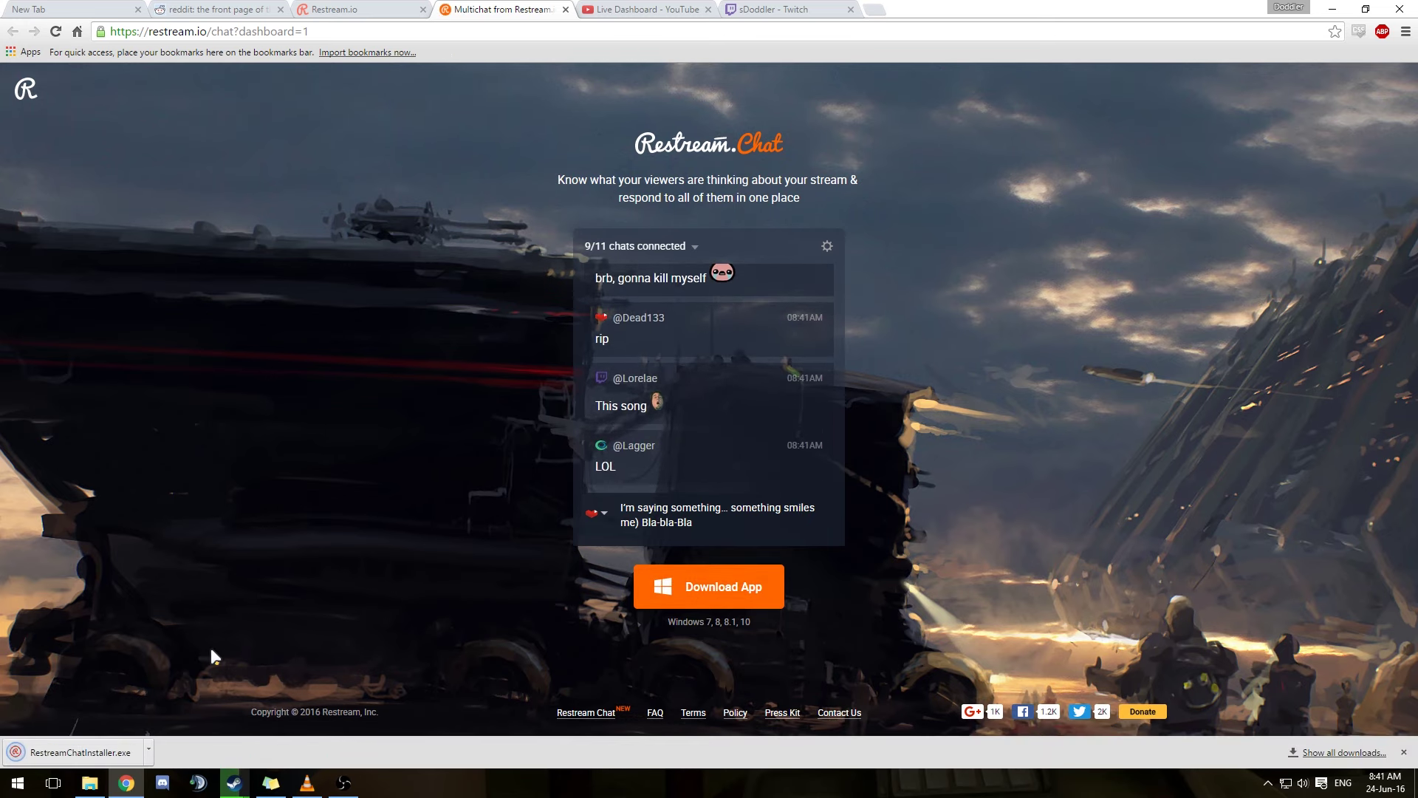
left_click(86, 755)
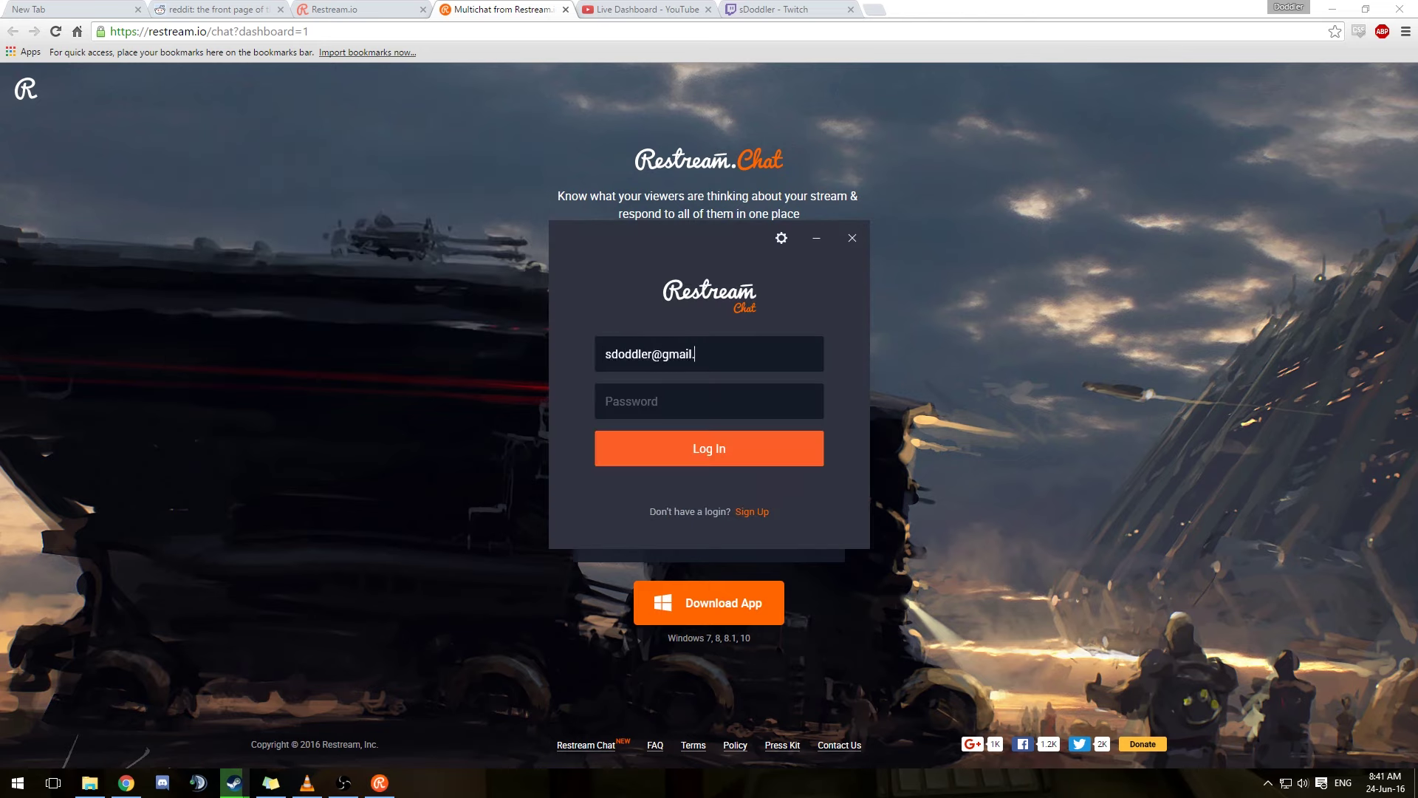
Step: Log in to Restream Chat, view the 2/2 read-only channels, and open Accounts settings
key("Return")
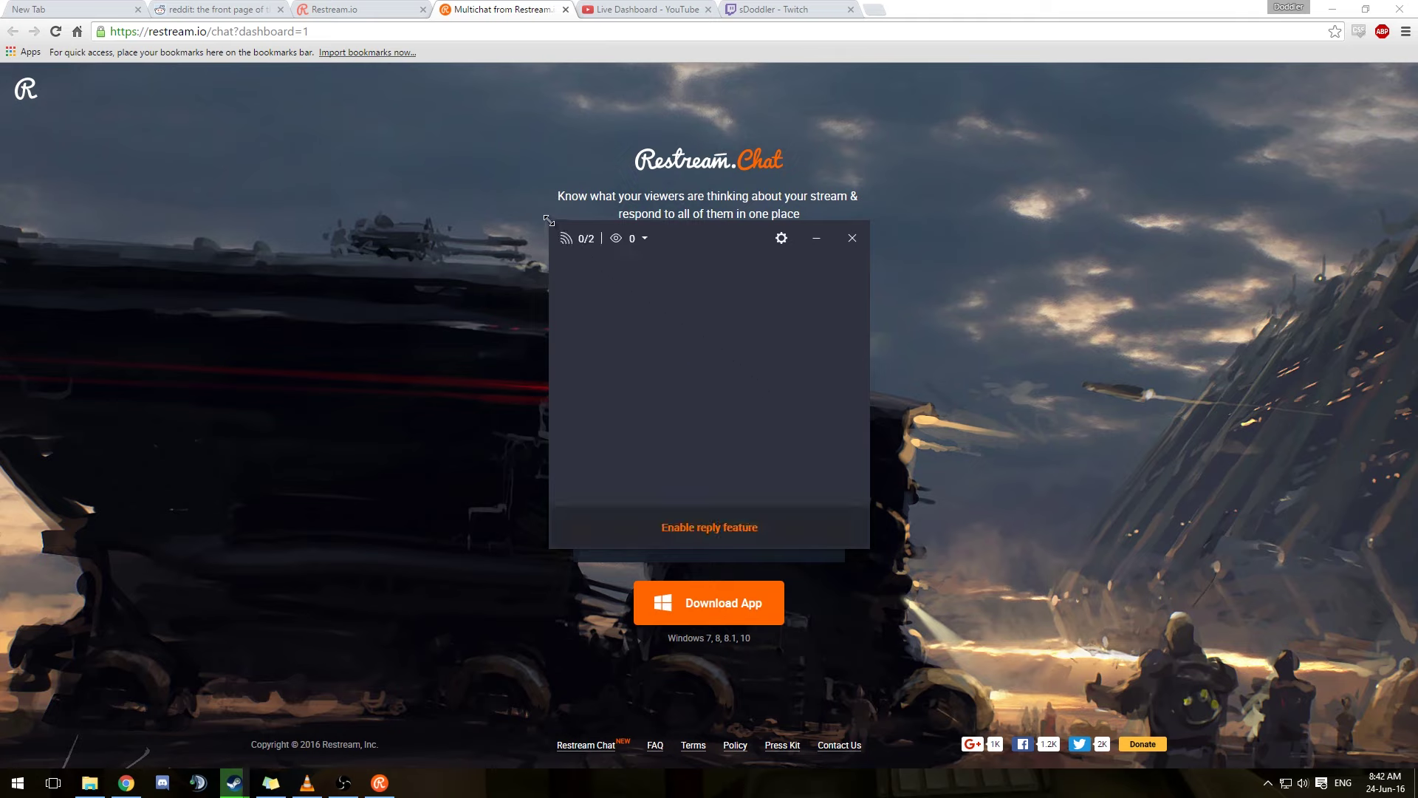
left_click(590, 241)
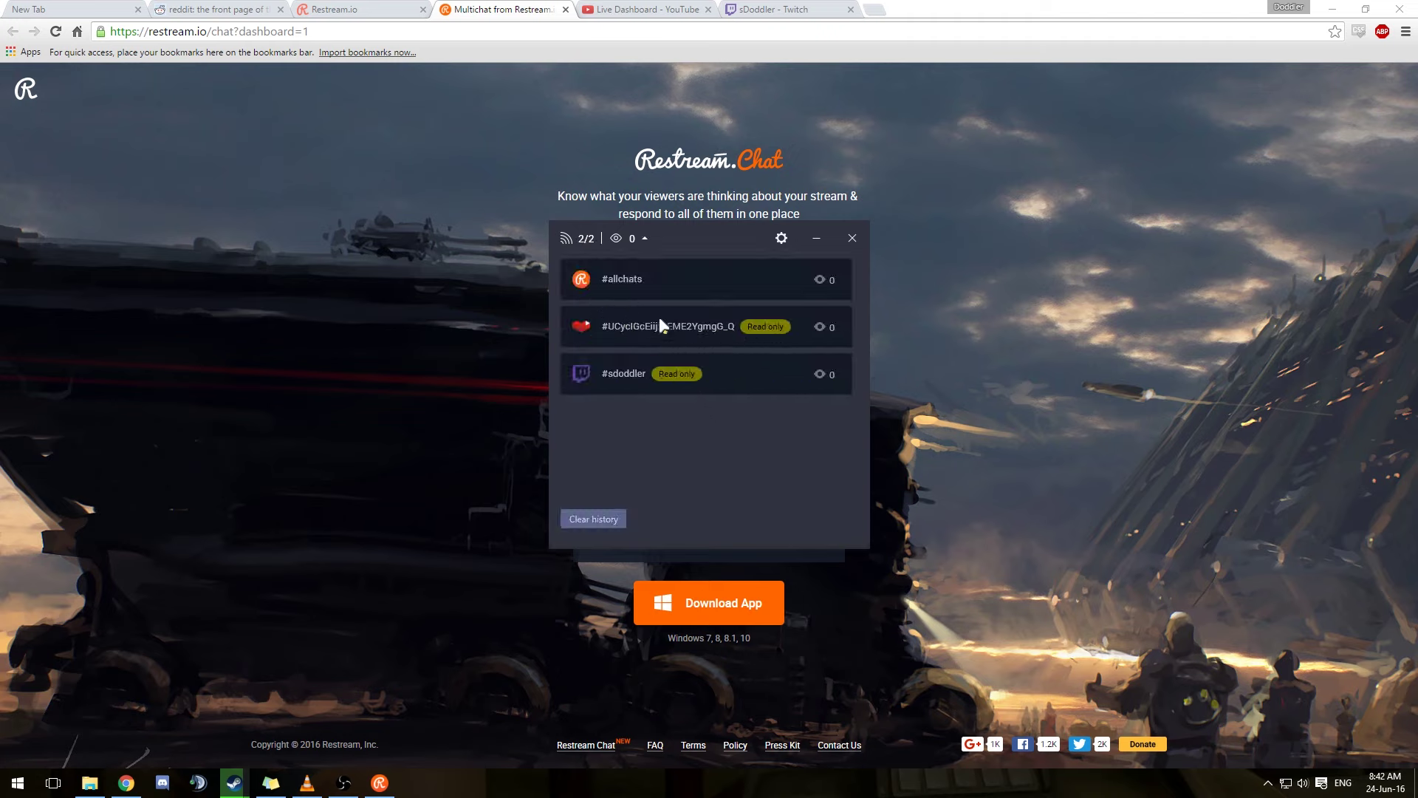
left_click(588, 240)
left_click(588, 241)
left_click(783, 239)
left_click(115, 131)
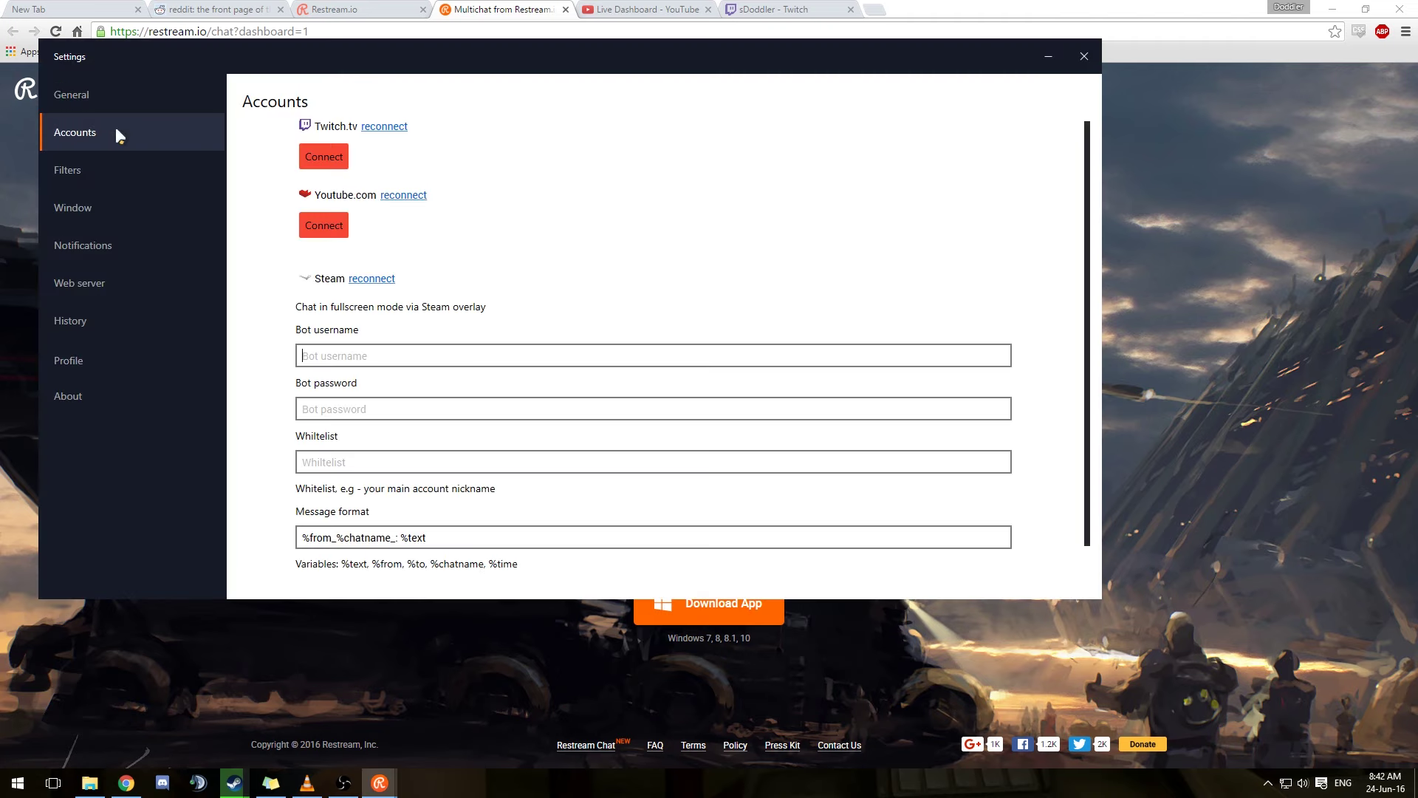
Step: Connect Twitch.tv to Restream Chat and allow the app through the firewall
left_click(324, 159)
left_click(792, 521)
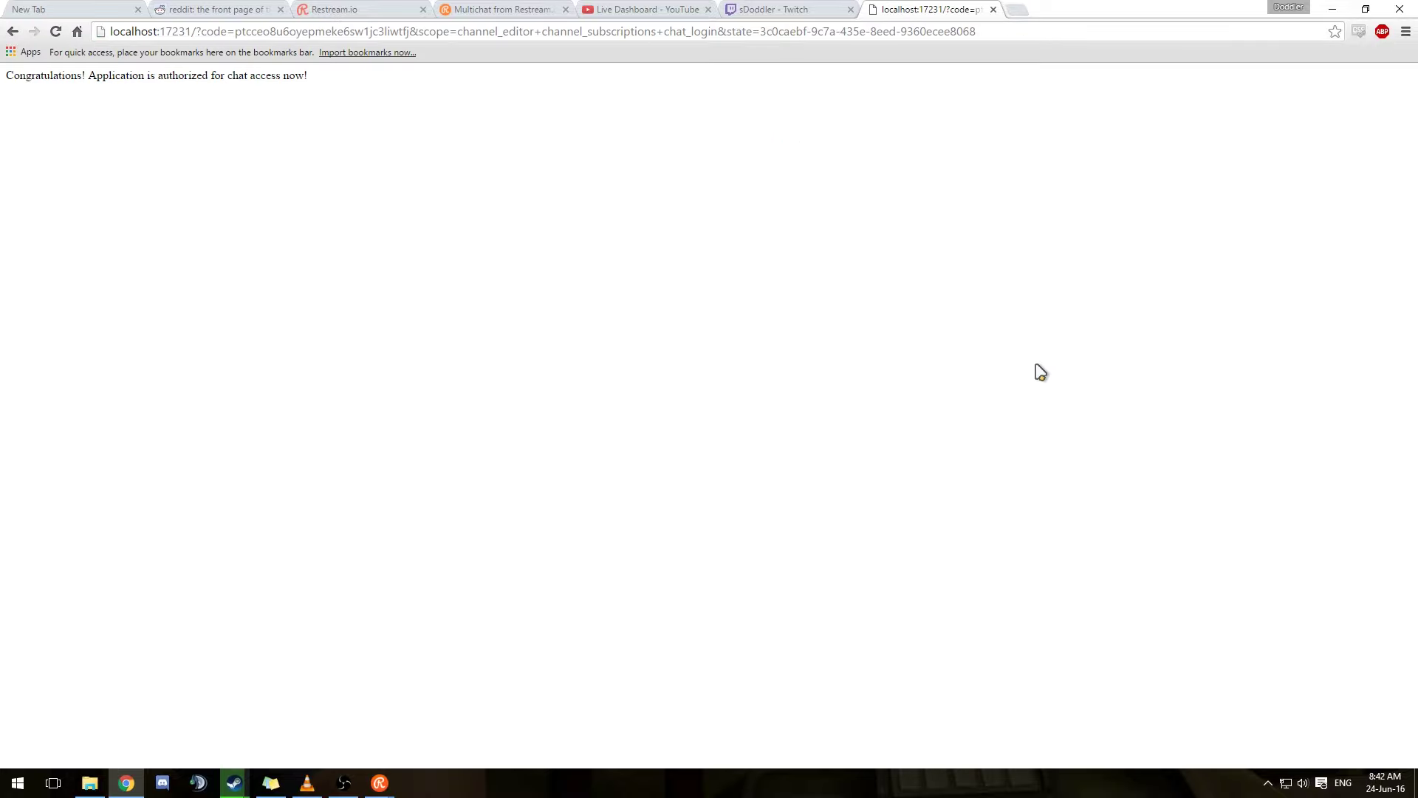
mouse_move(399, 776)
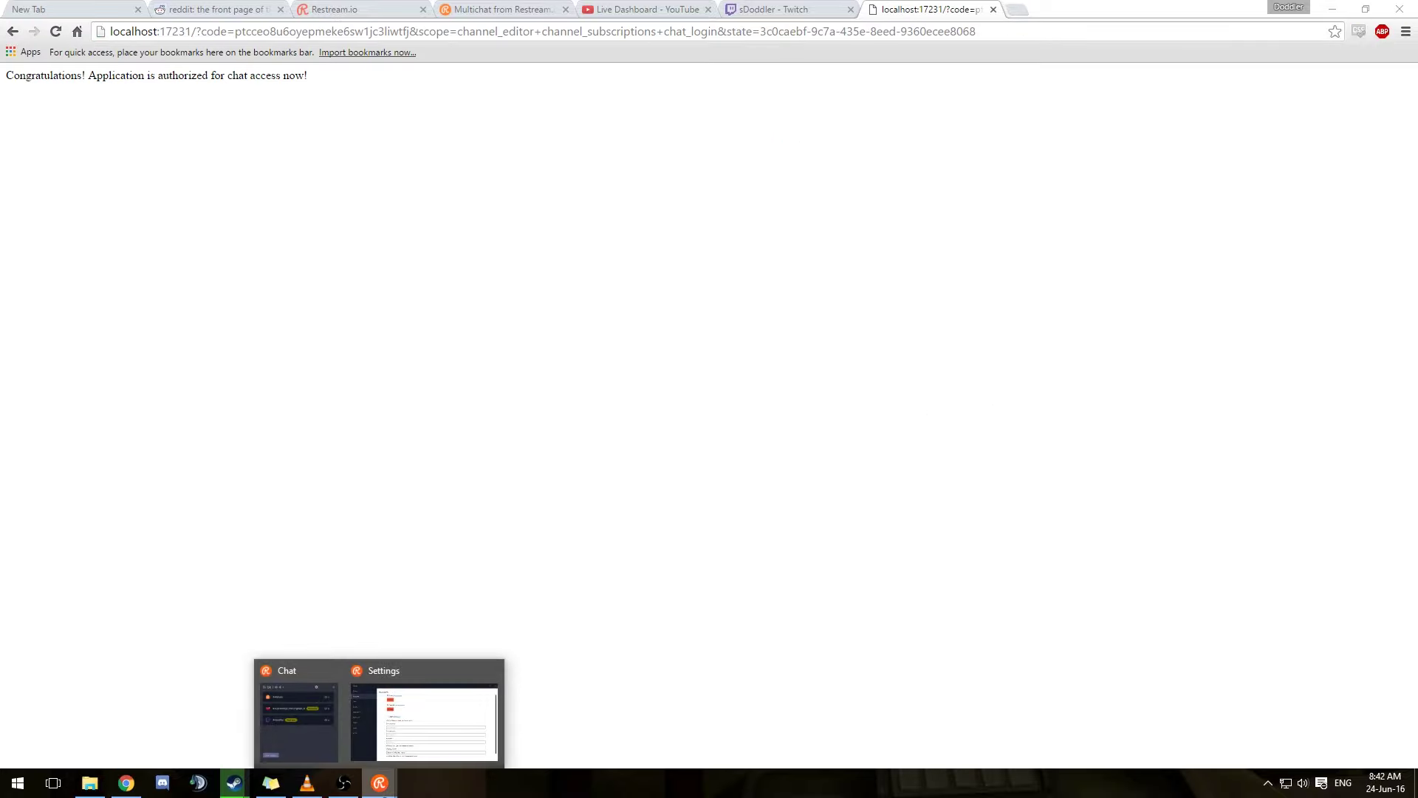
left_click(404, 728)
Step: Authorize the YouTube Google account for chat and close both leftover authorization tabs
left_click(342, 325)
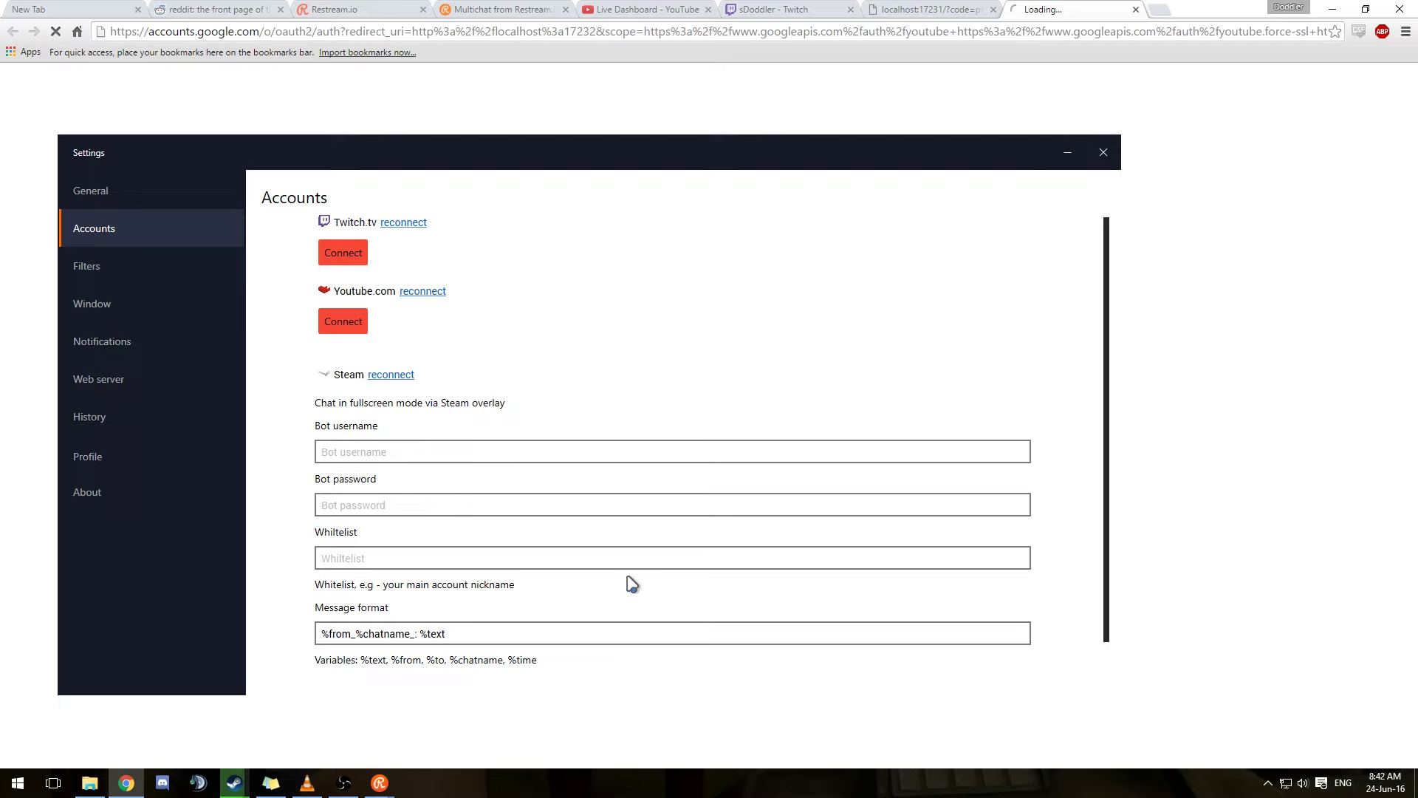
left_click(1211, 489)
left_click(950, 237)
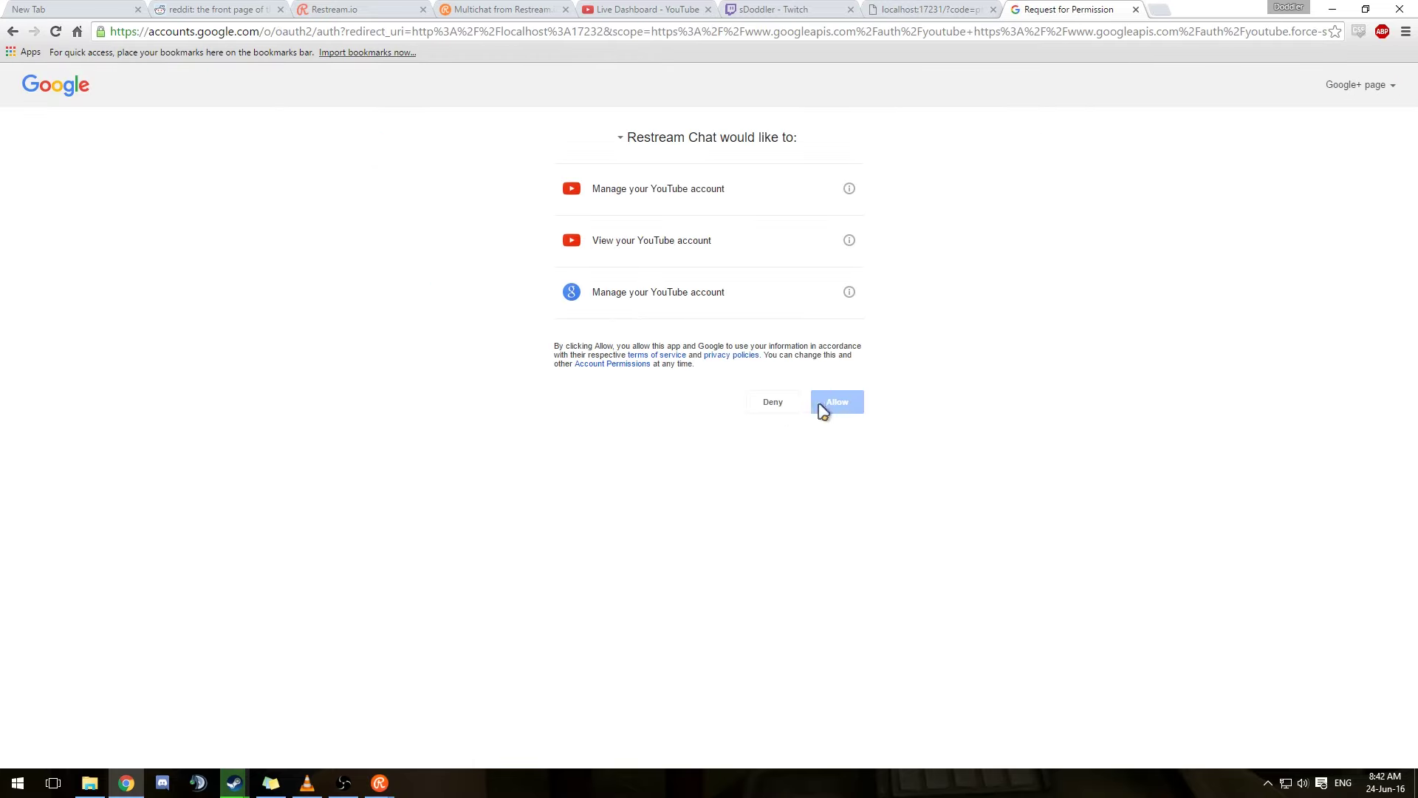
left_click(845, 406)
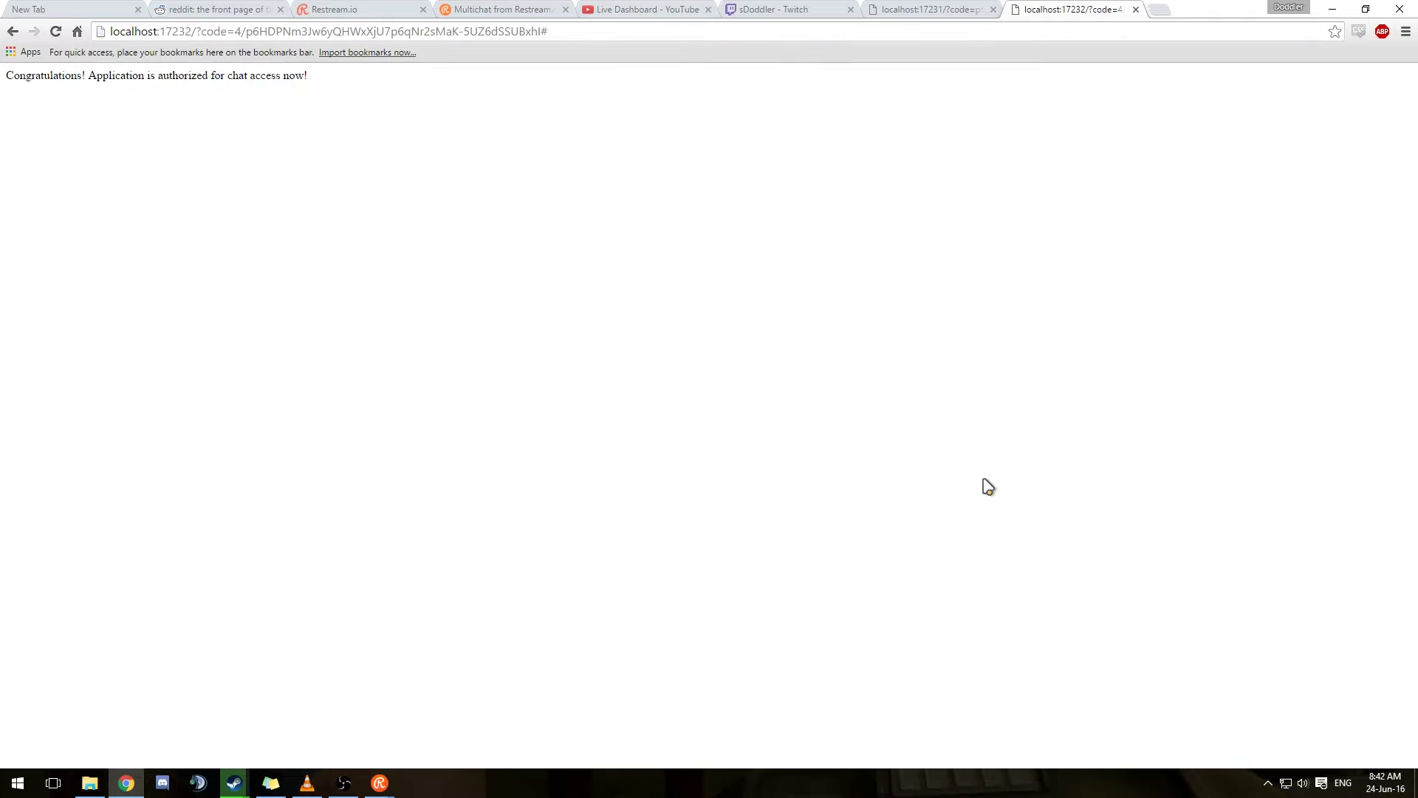
middle_click(1087, 10)
middle_click(969, 10)
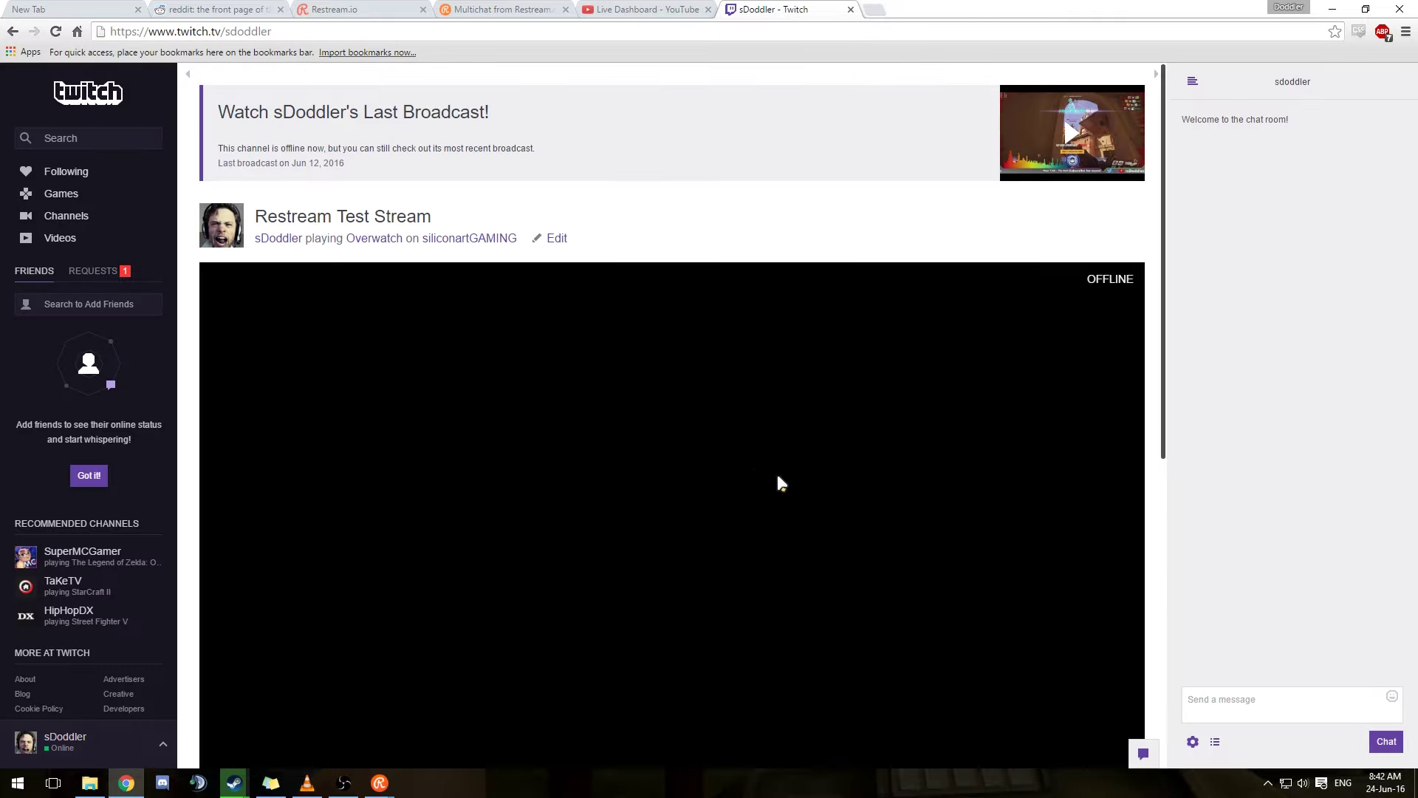
scroll(480, 408, "down", 1)
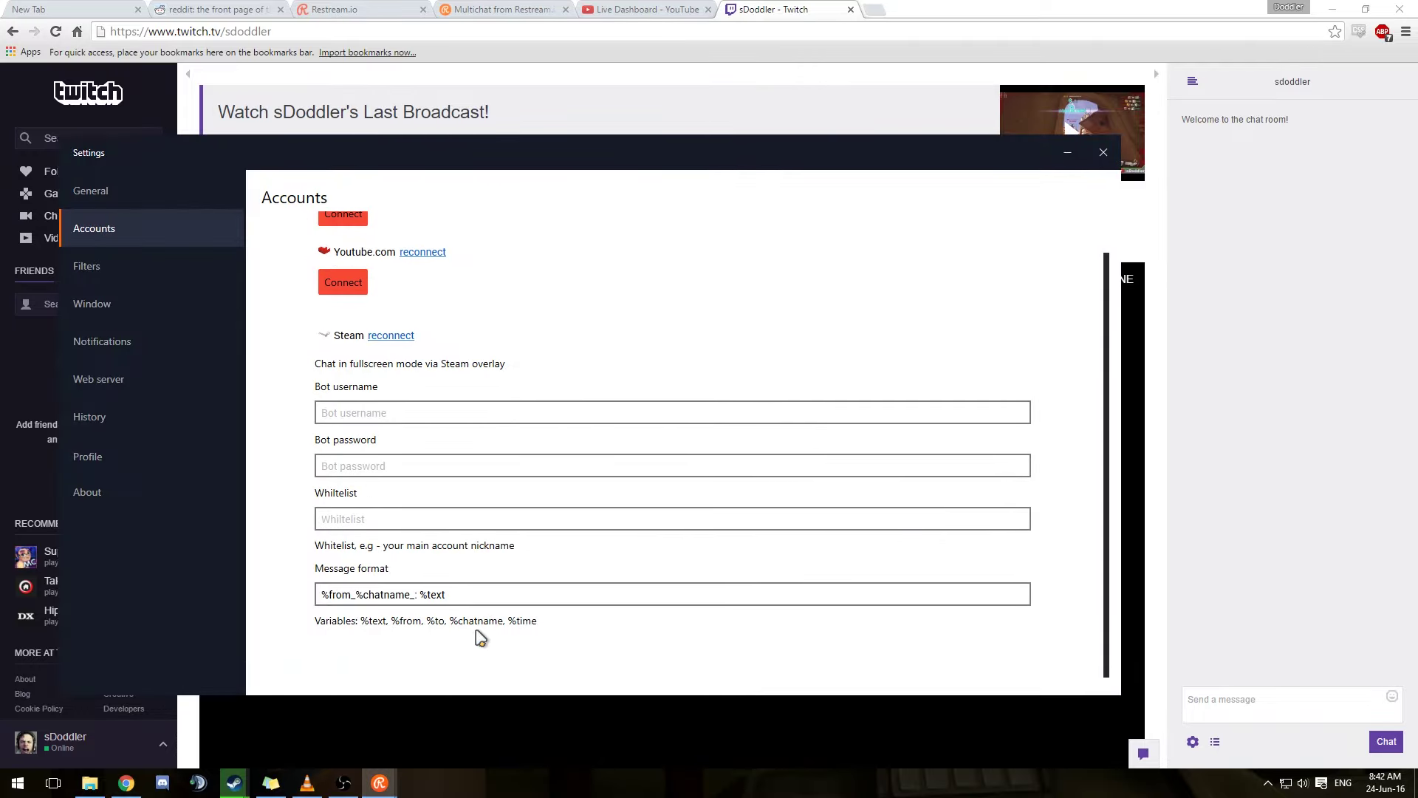
Step: Enable the reply feature in Restream Chat, keeping #allchats as the target
mouse_move(380, 783)
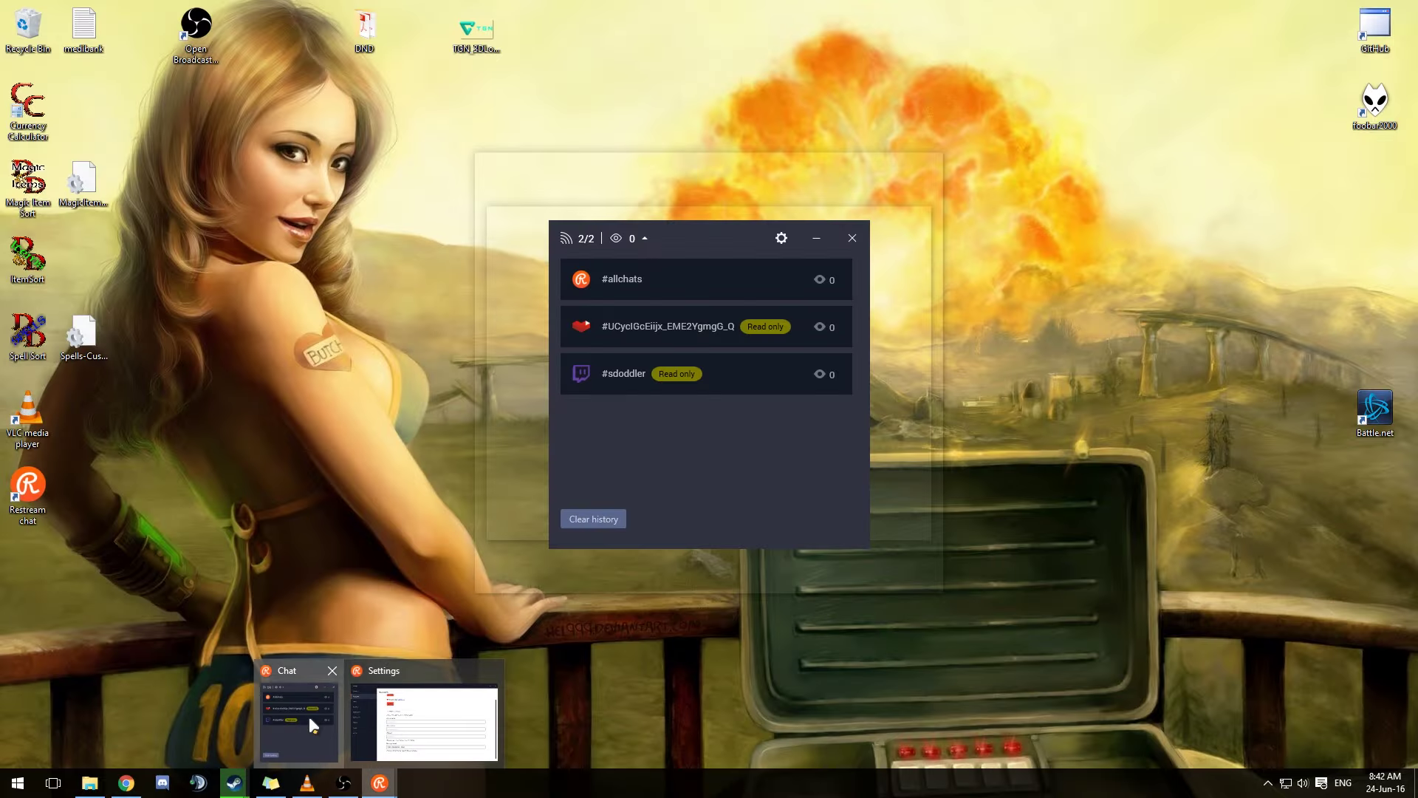
left_click(310, 718)
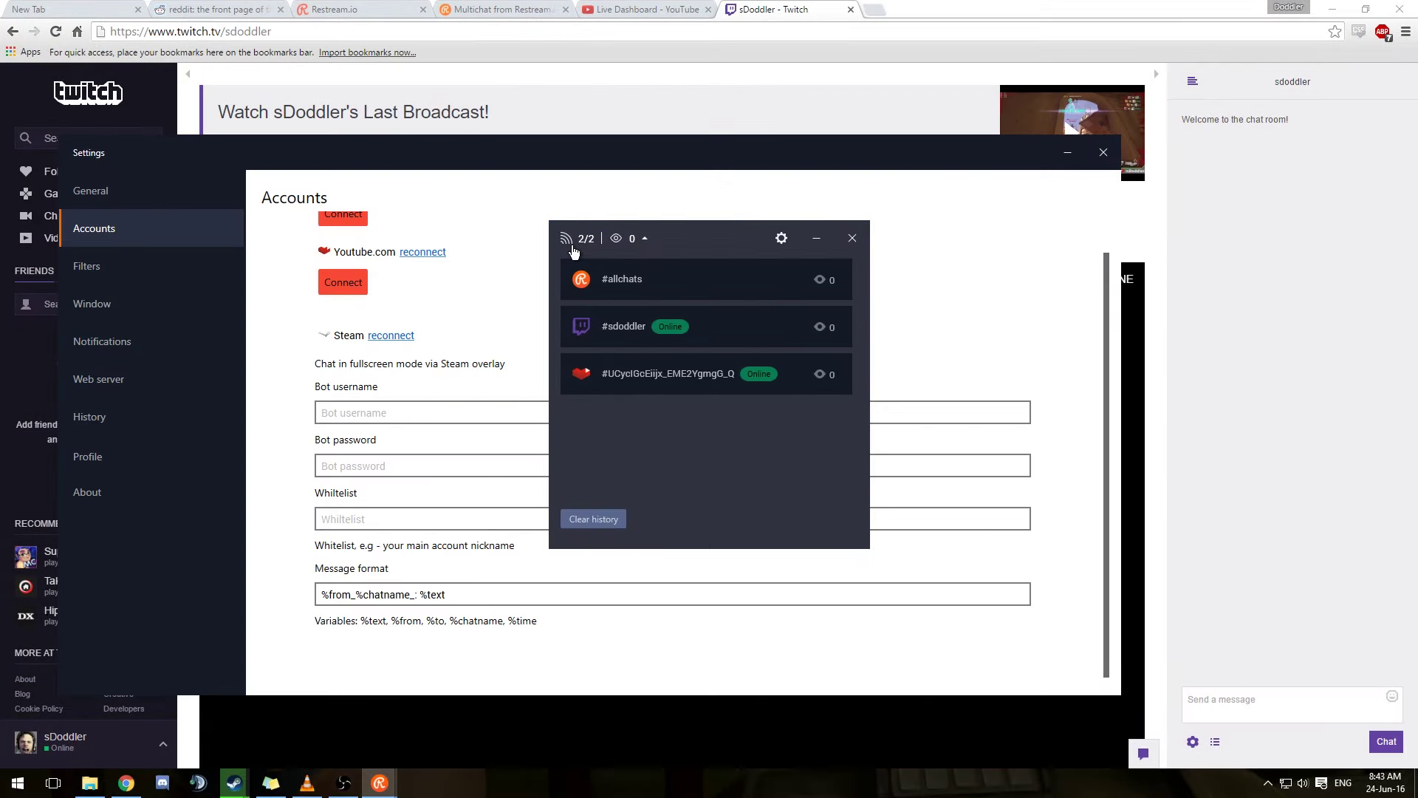
left_click(582, 330)
left_click(668, 527)
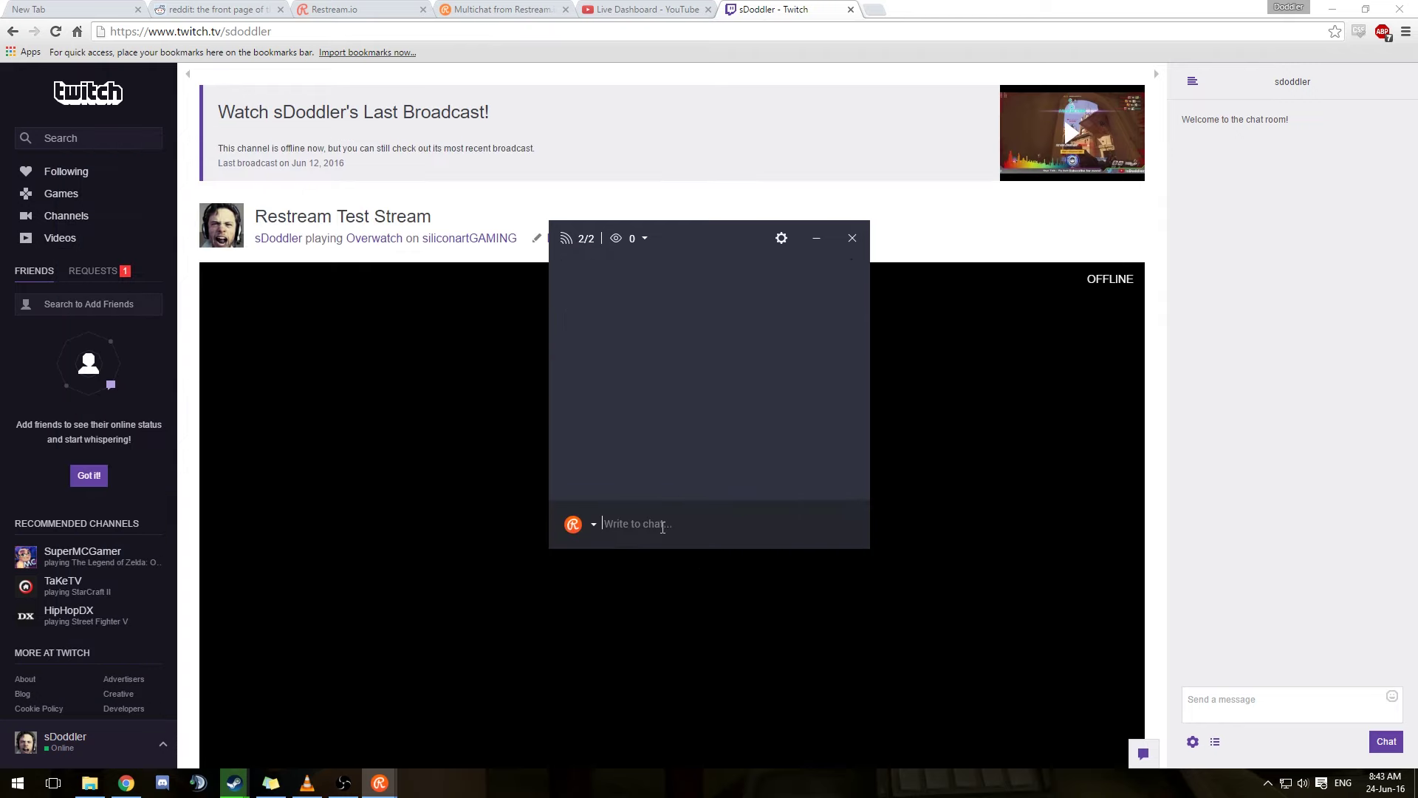
left_click(593, 525)
left_click(635, 523)
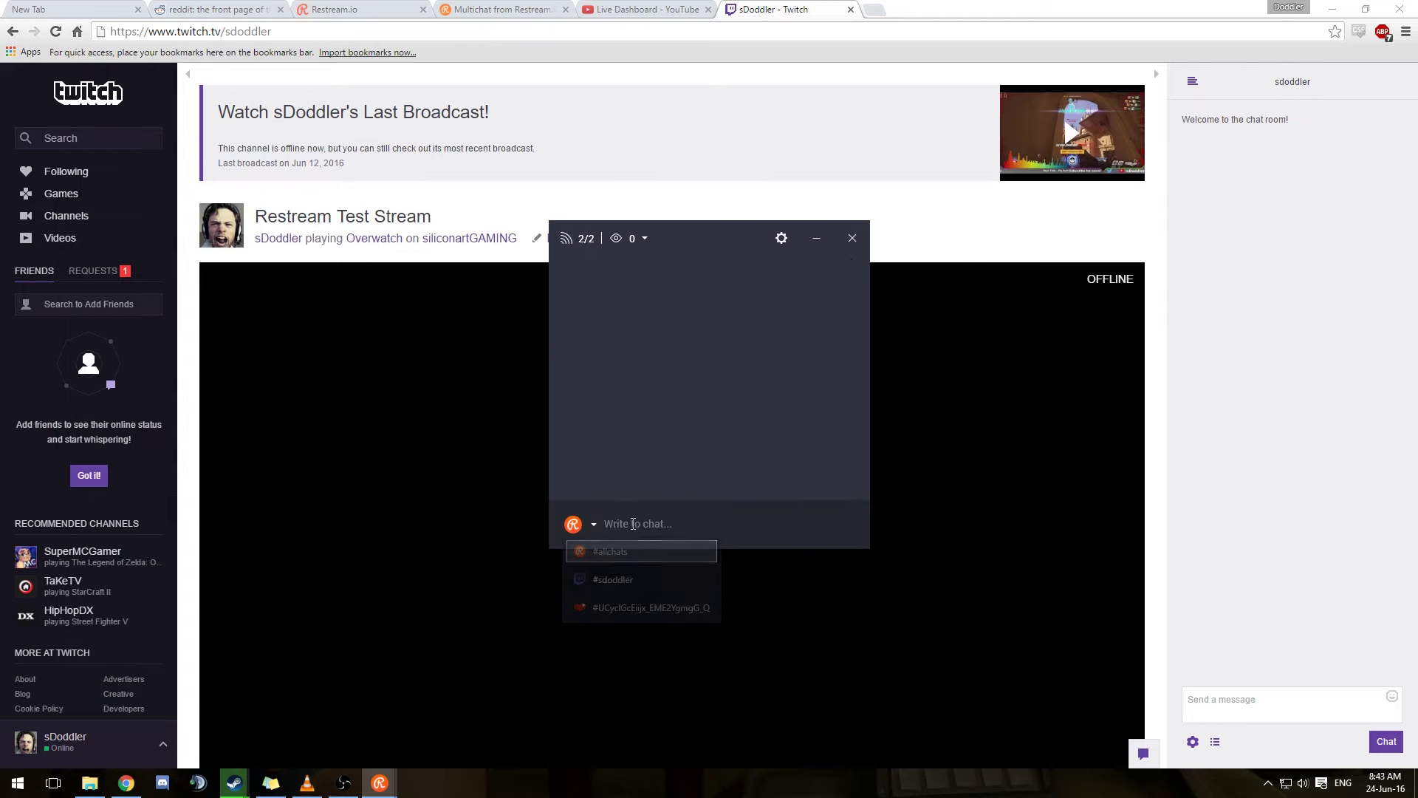
Step: Send the test messages 'Oh heyo' and 'DAMNN SON' to all chats
type("Oh heyo")
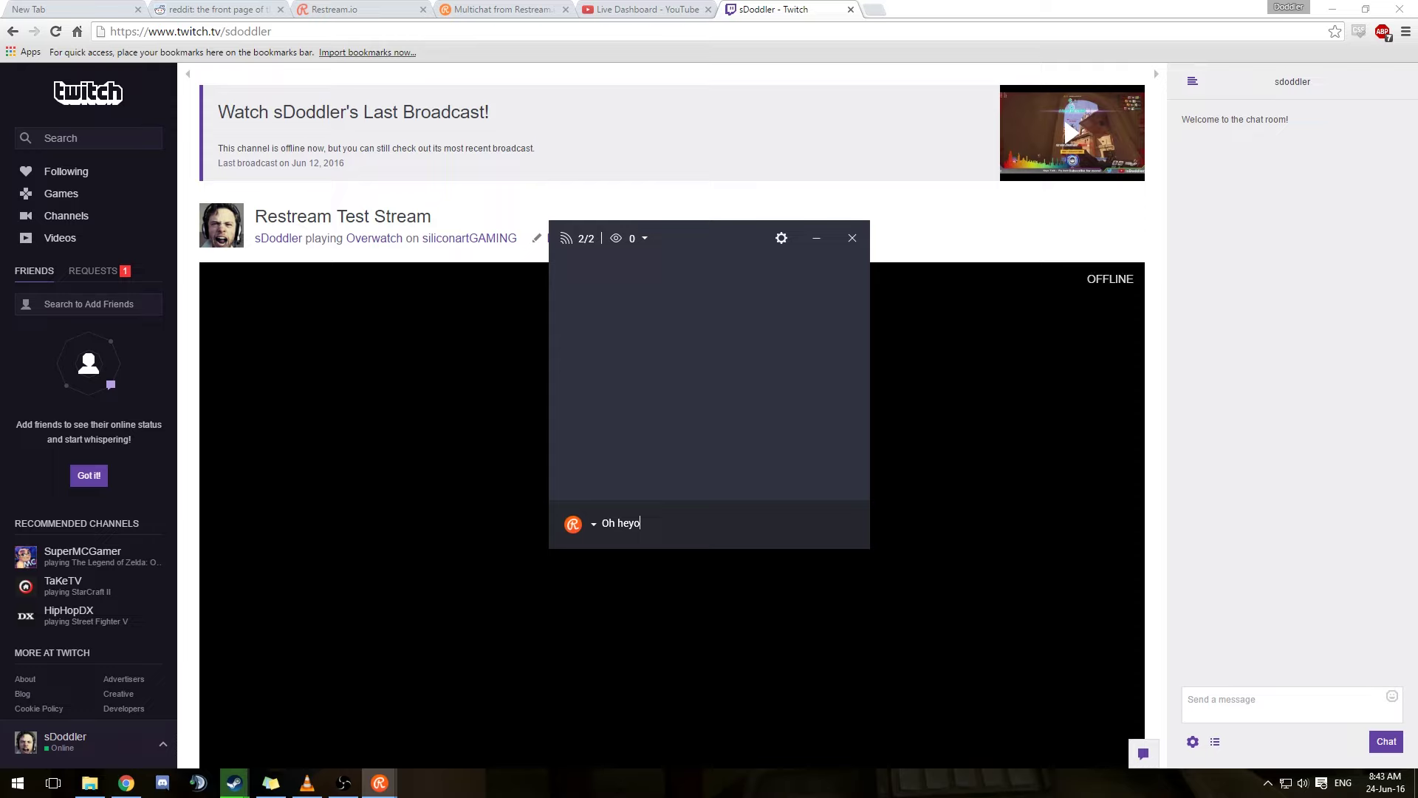
key("Return")
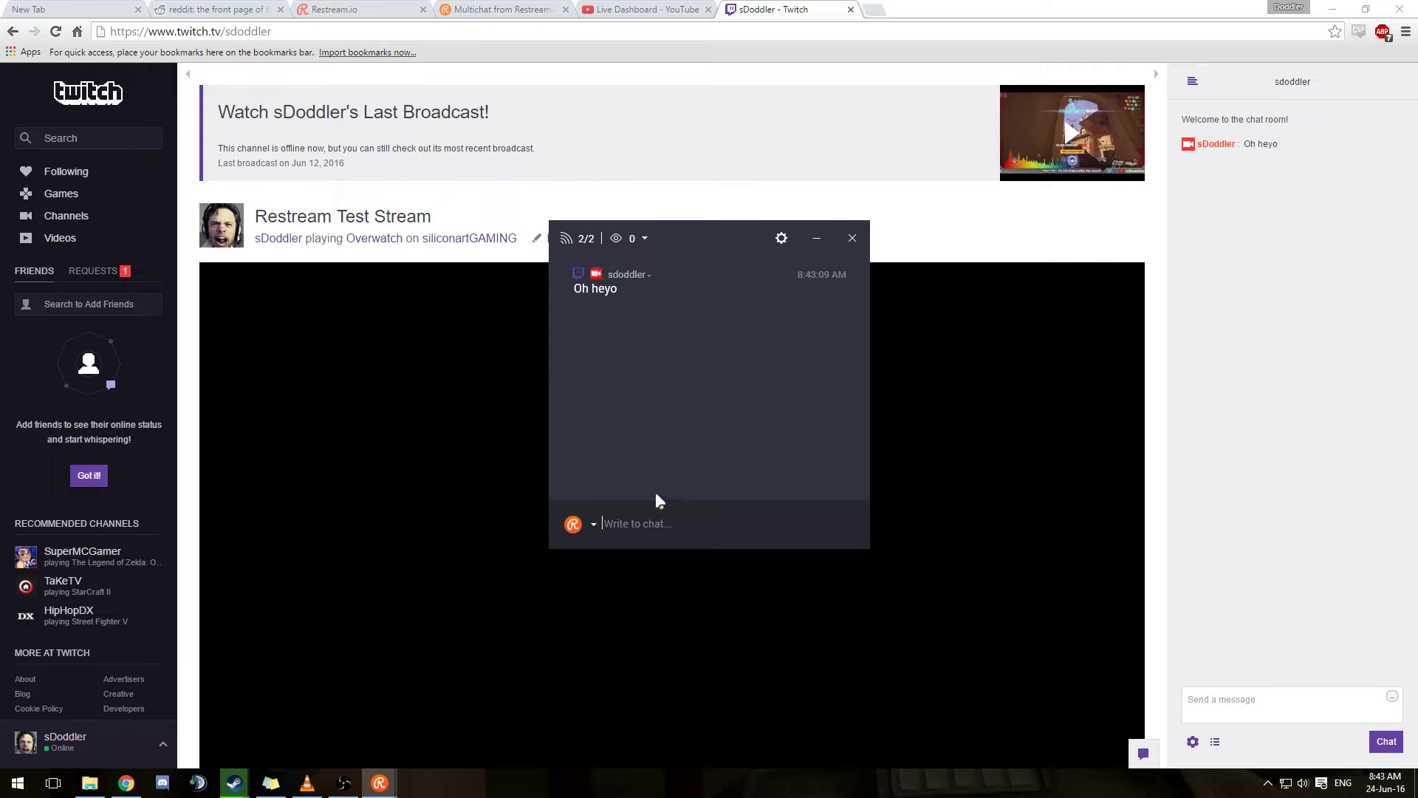
type("DAM")
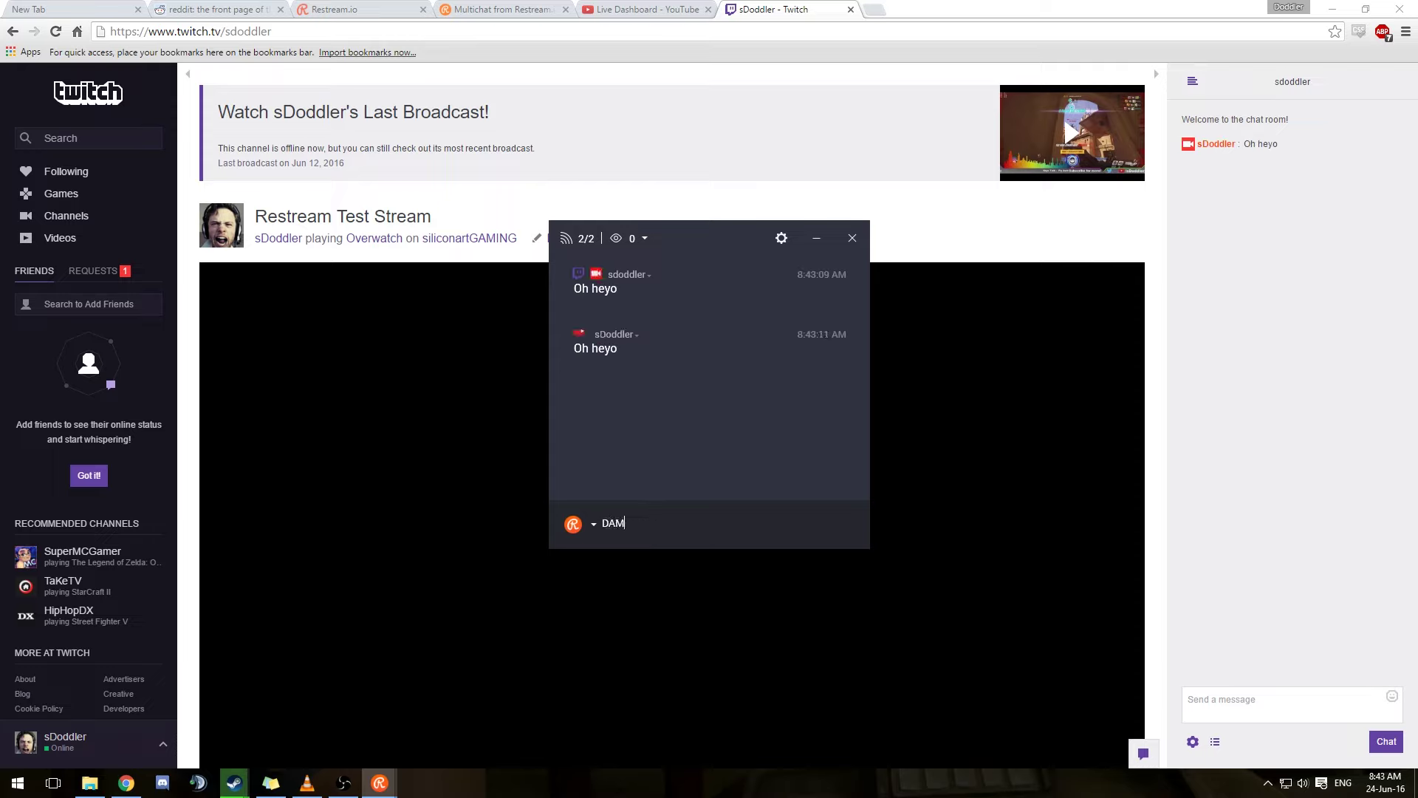
type("NN SON")
key("Return")
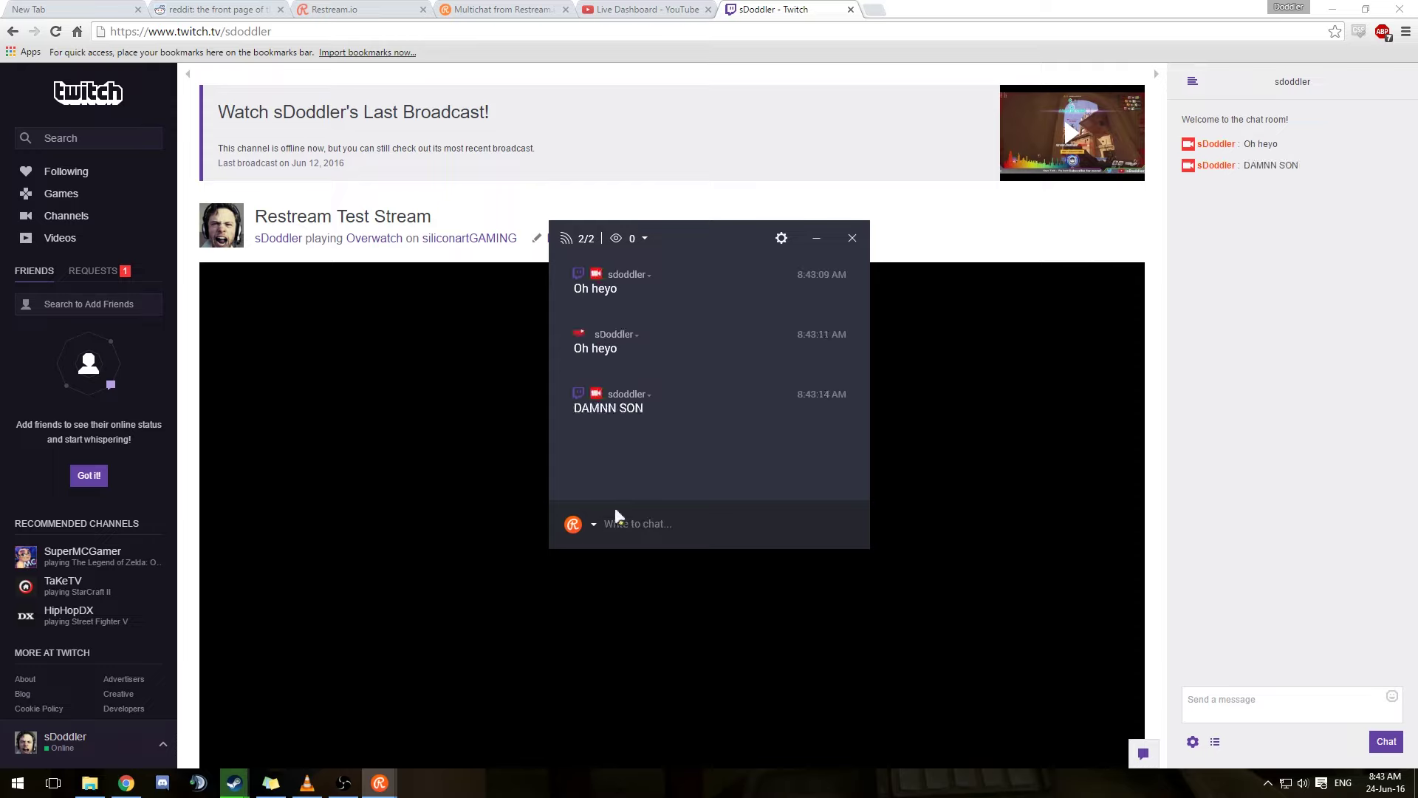